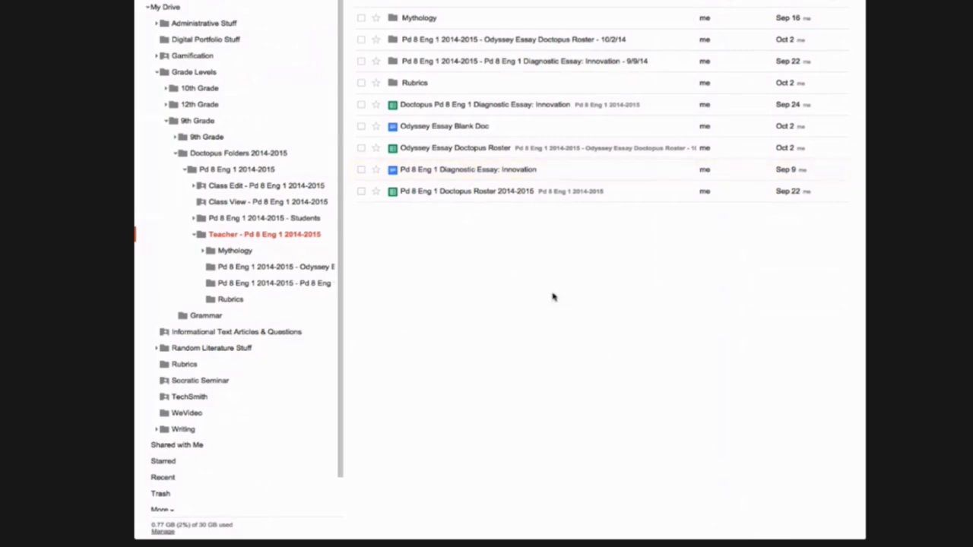
# Open the Pd 8 Eng 1 Doctopus Roster 2014-2015 spreadsheet in the Teacher - Pd 8 Eng 1 2014-2015 folder
pyautogui.click(414, 194)
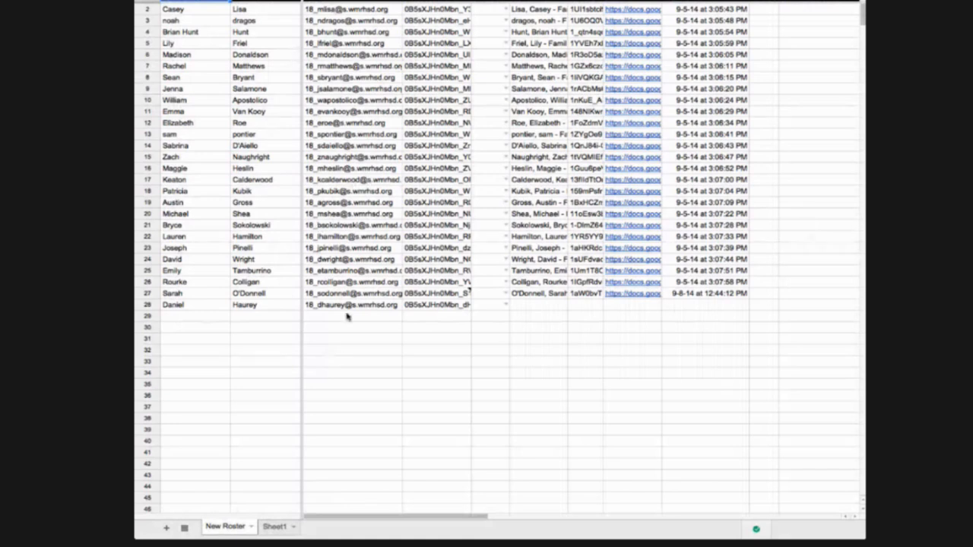
# Select the students' first and last names, then open and close the Doctopus manage and assess panel twice
pyautogui.moveTo(167, 11); pyautogui.dragTo(384, 305)
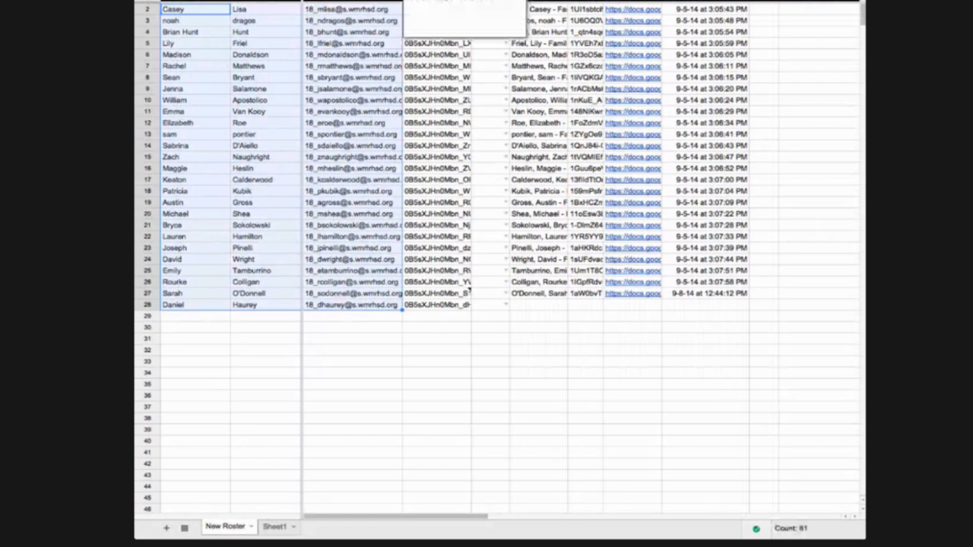
pyautogui.click(364, 0)
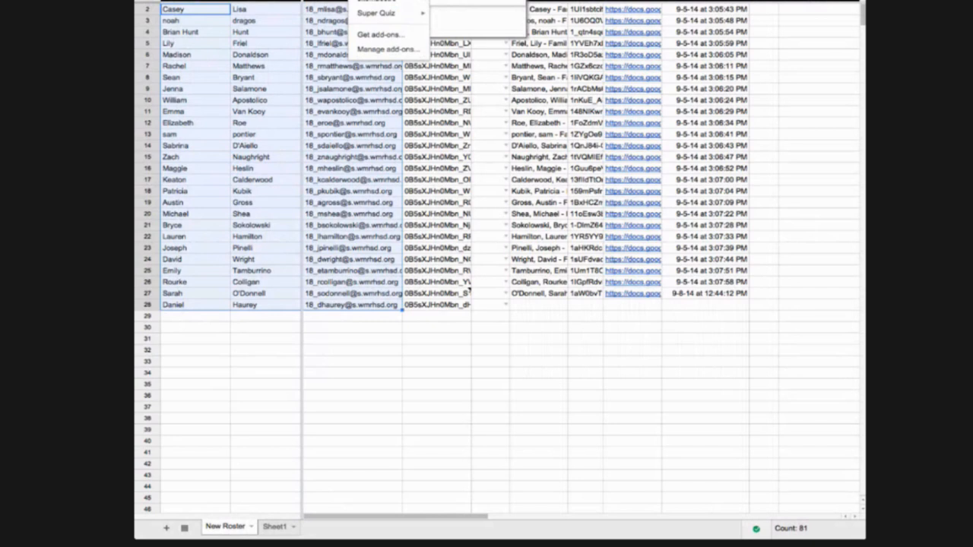
pyautogui.click(457, 15)
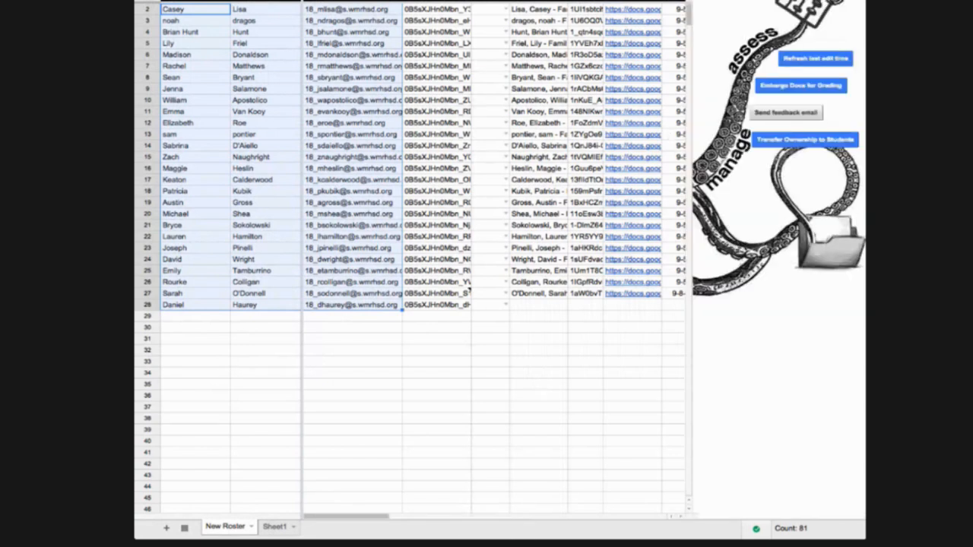
pyautogui.click(855, 2)
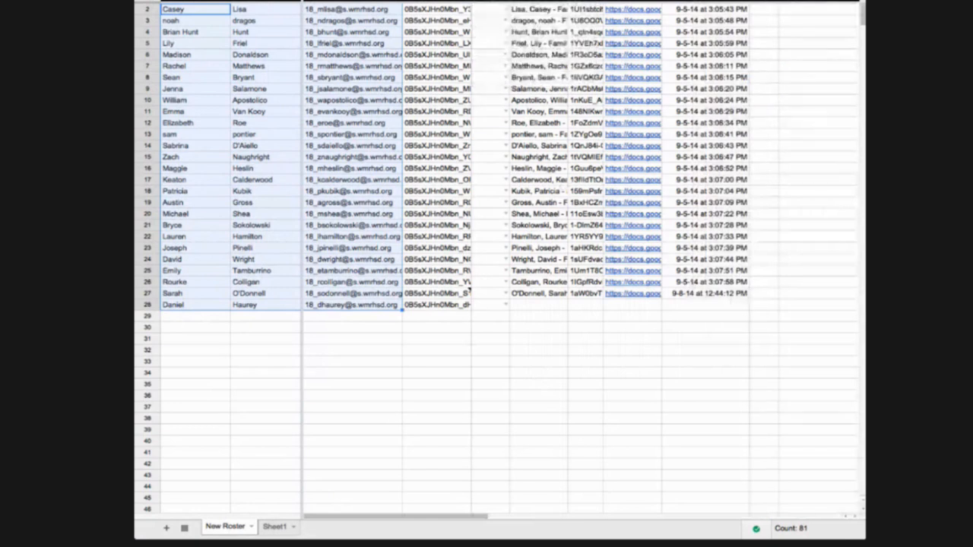
pyautogui.click(365, 1)
pyautogui.moveTo(378, 1)
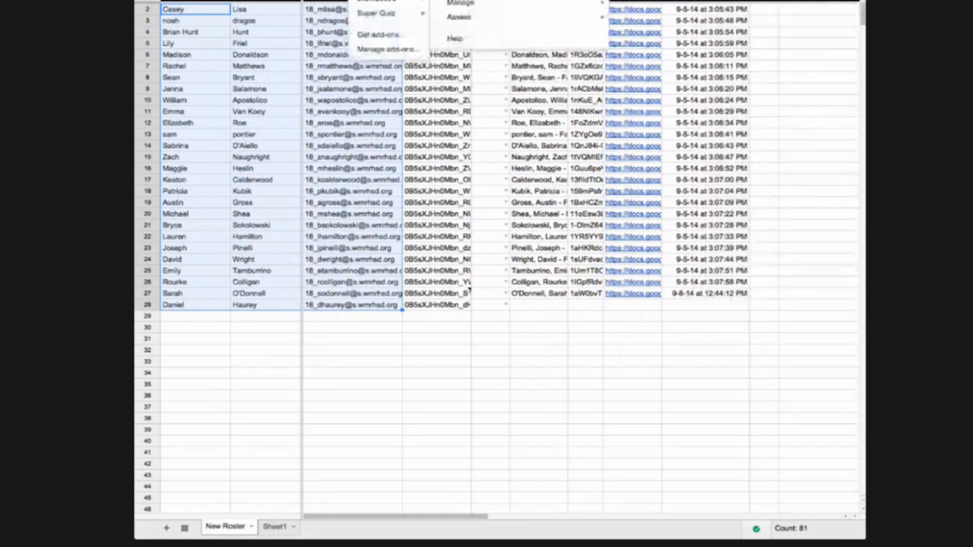
pyautogui.click(460, 1)
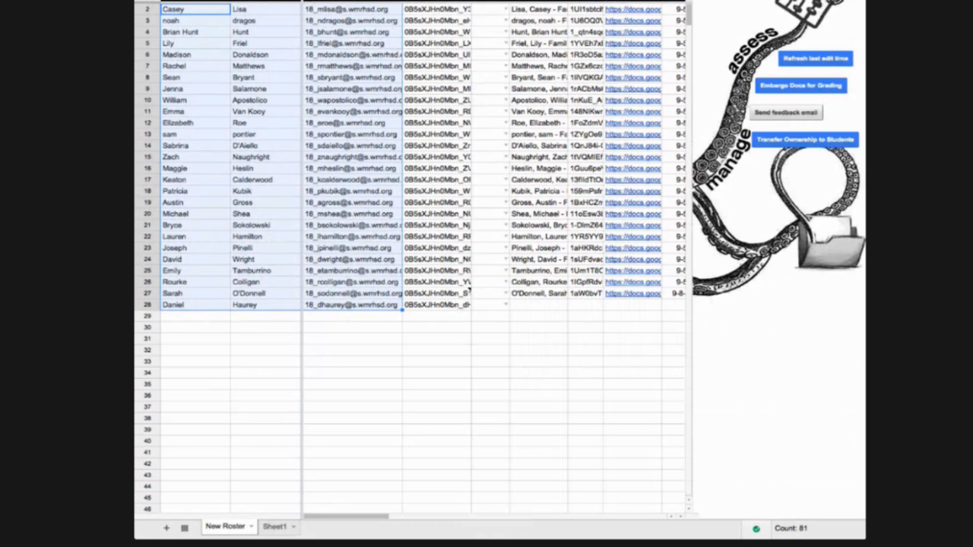
pyautogui.click(853, 1)
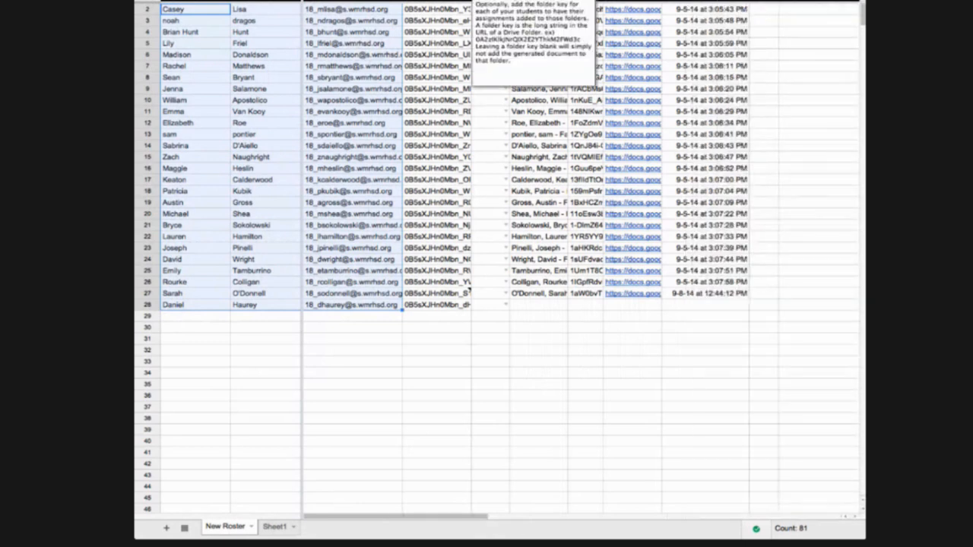
# Start the numbered Doctopus assignment setup steps from the Add-ons menu
pyautogui.click(365, 0)
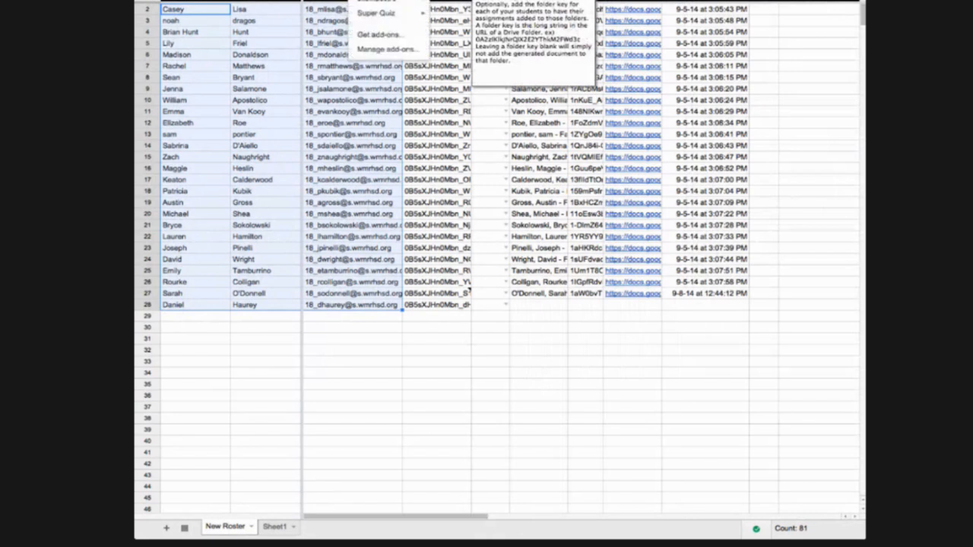
pyautogui.moveTo(377, 1)
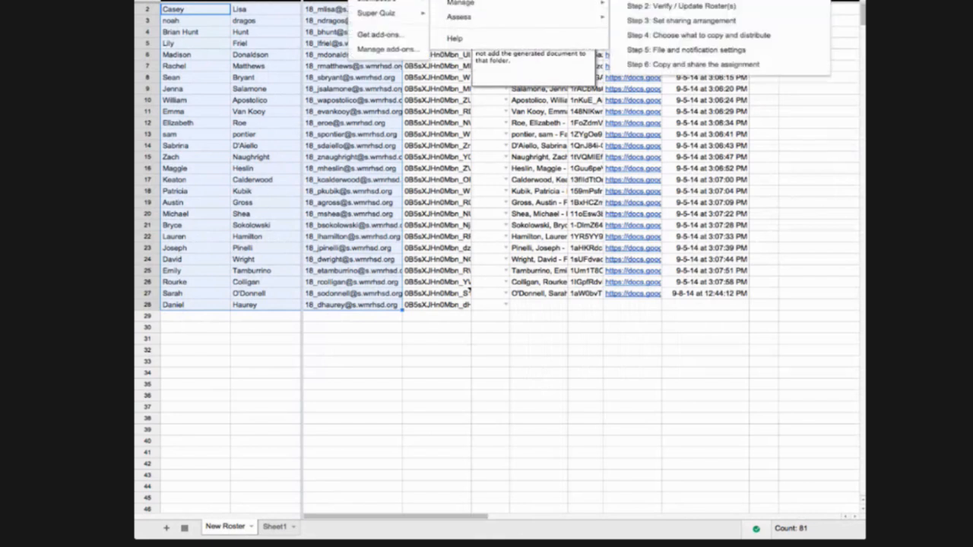
pyautogui.moveTo(460, 1)
pyautogui.click(658, 23)
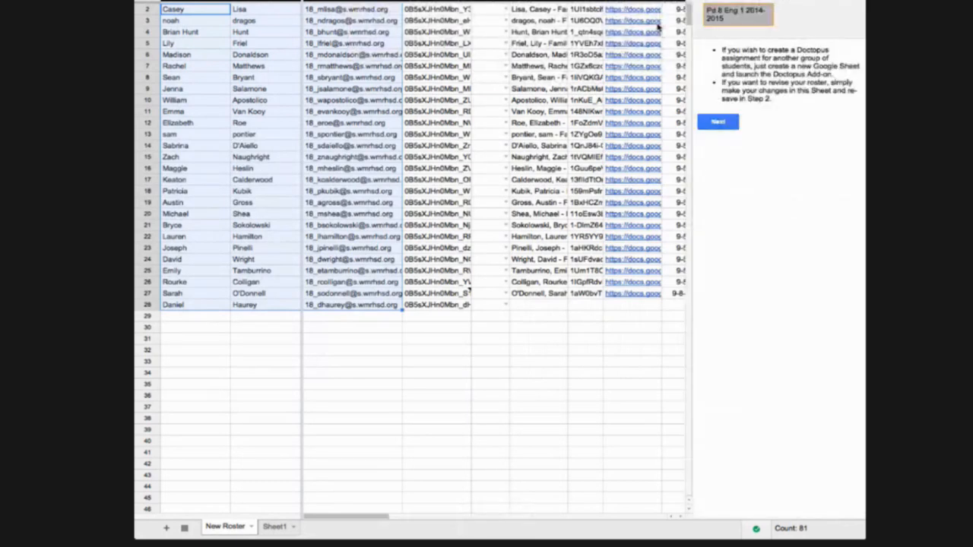
# Advance Doctopus to review the Teacher, Class Edit, Class View and Students folders and student e-mails
pyautogui.click(719, 123)
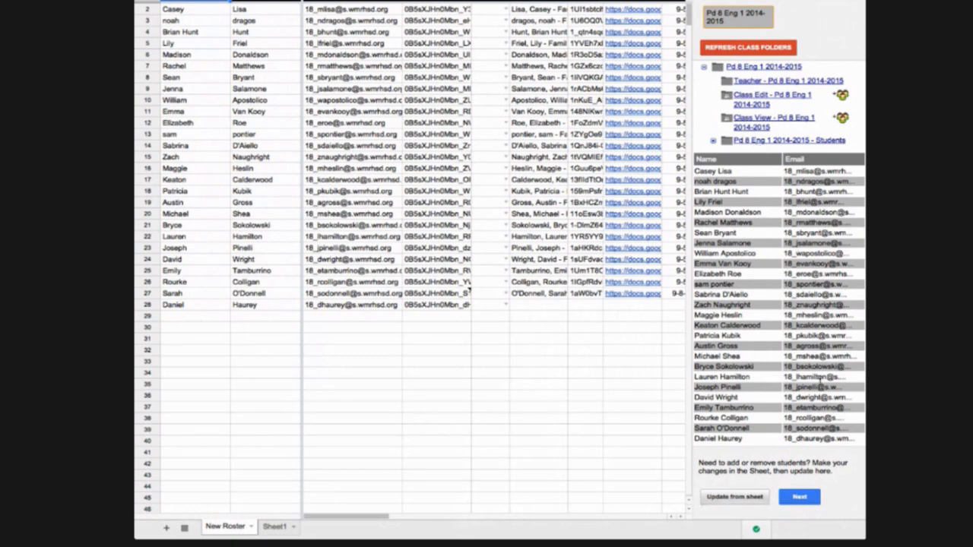
# Save Doctopus sharing as individual student copies, student edit rights, no whole-class access
pyautogui.click(801, 497)
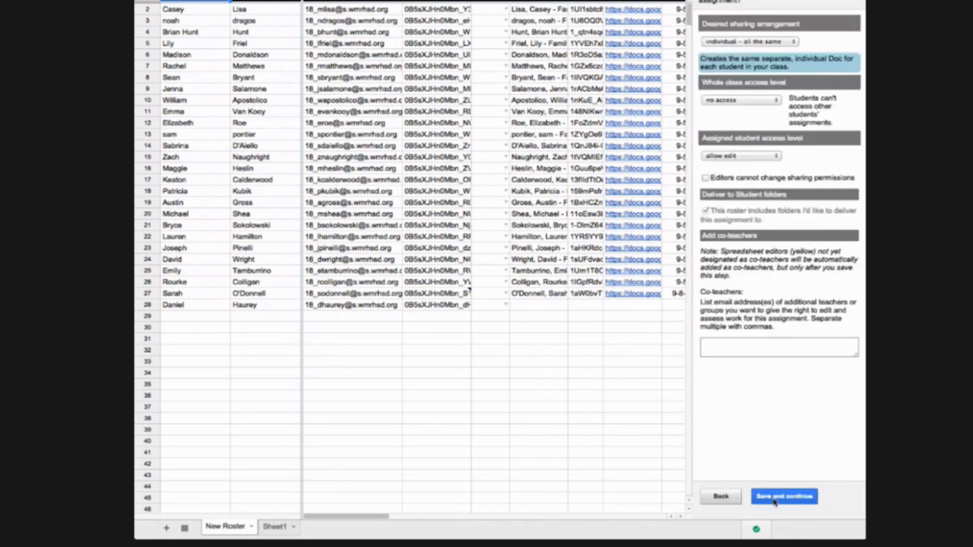
pyautogui.click(775, 498)
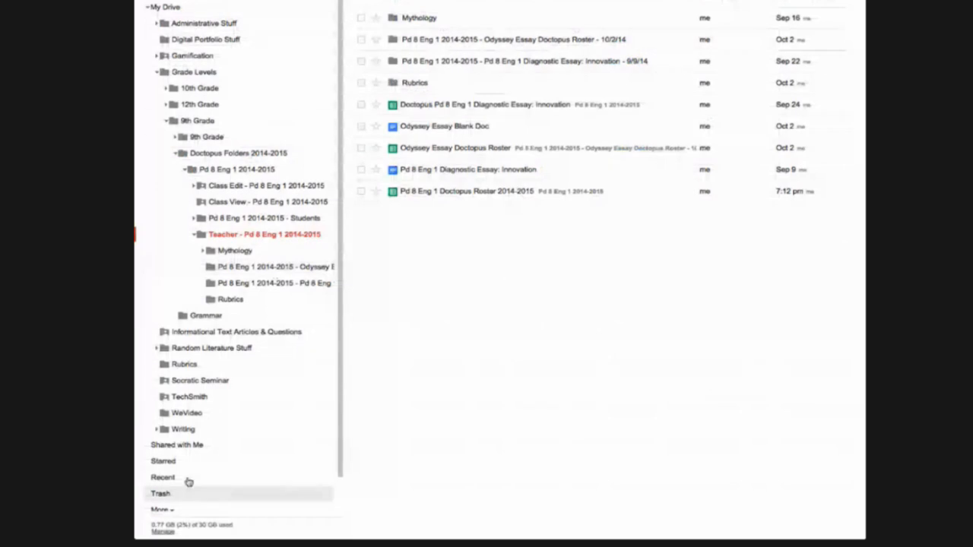
# Create a new blank spreadsheet inside the Writing folder
pyautogui.click(180, 435)
pyautogui.click(176, 1)
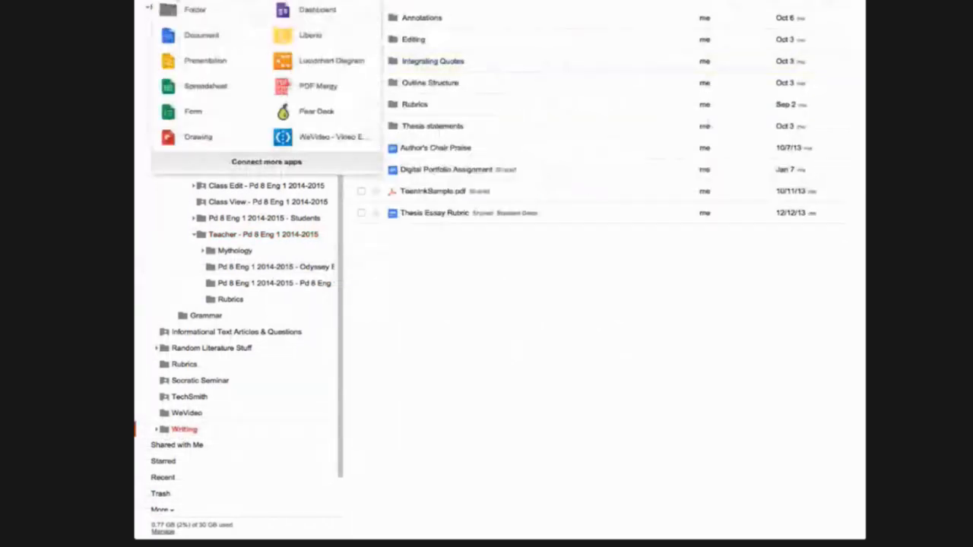
pyautogui.click(200, 91)
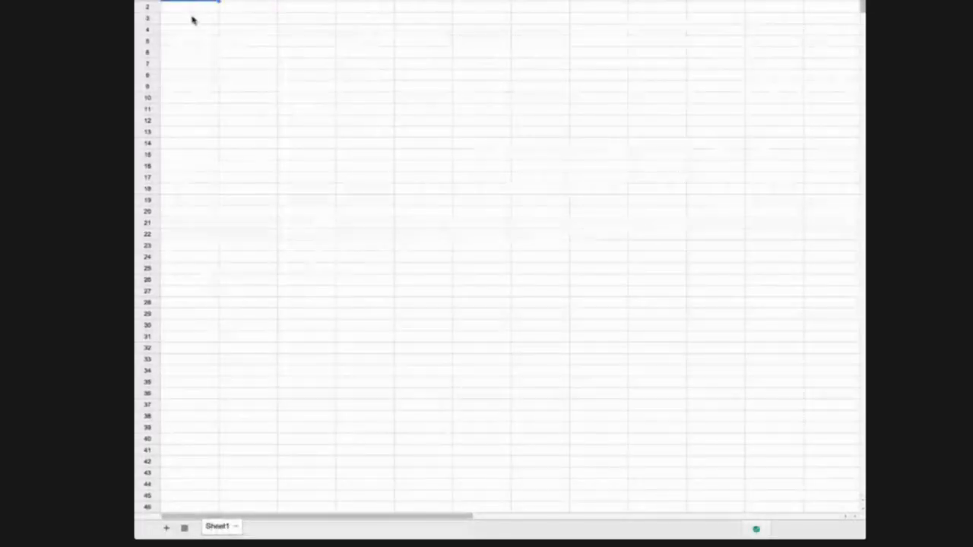
# Enter the first student's first name in A2 and last name in B2
pyautogui.click(191, 10)
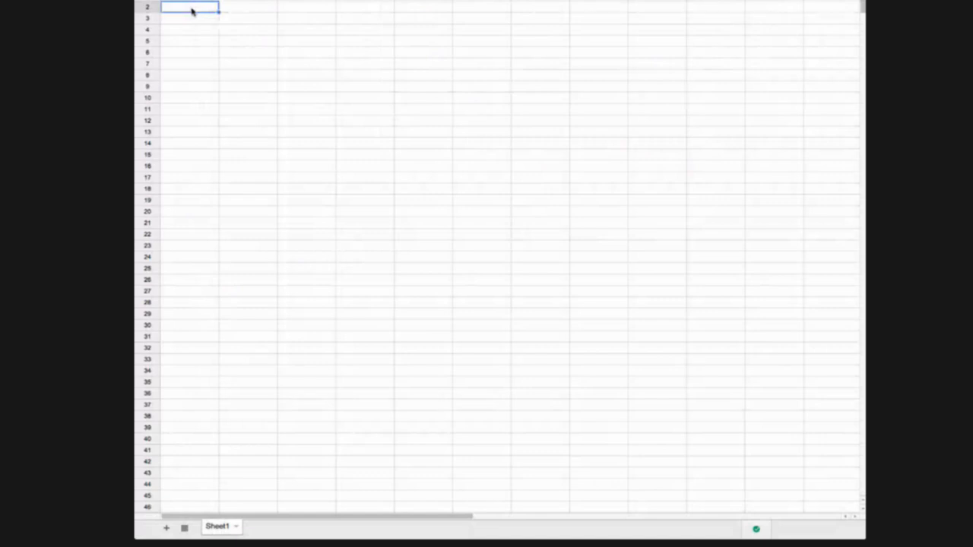
pyautogui.click(245, 13)
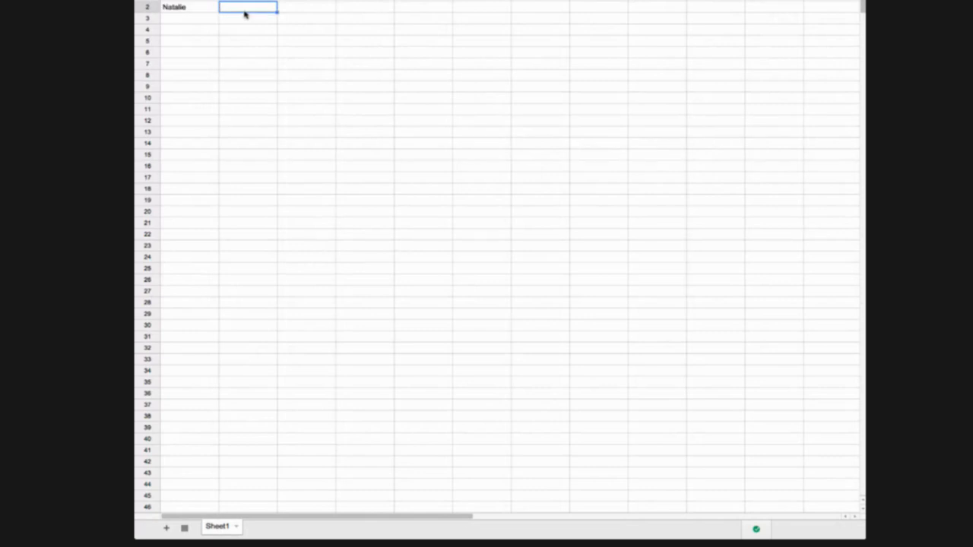
# Add the second and third students' first and last names in rows 3 and 4
pyautogui.click(199, 23)
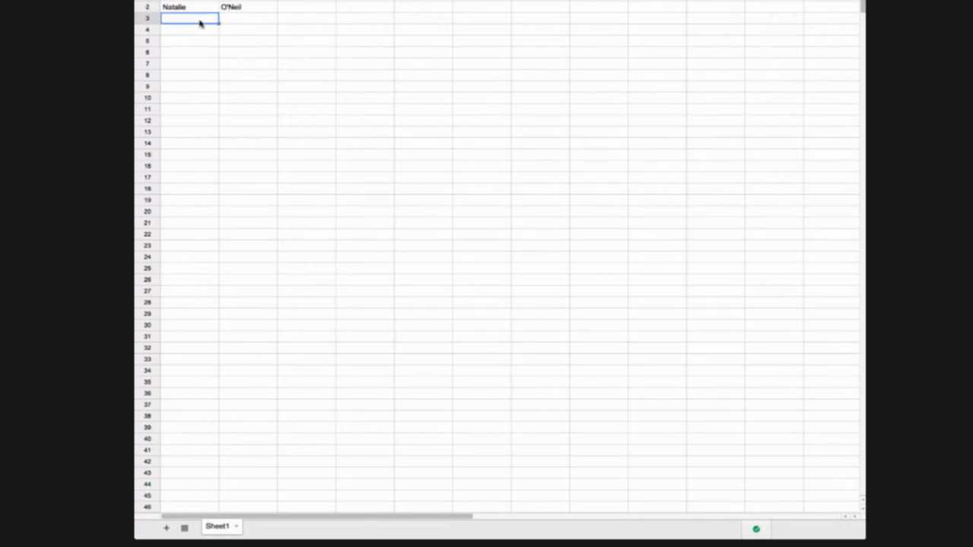
pyautogui.click(225, 22)
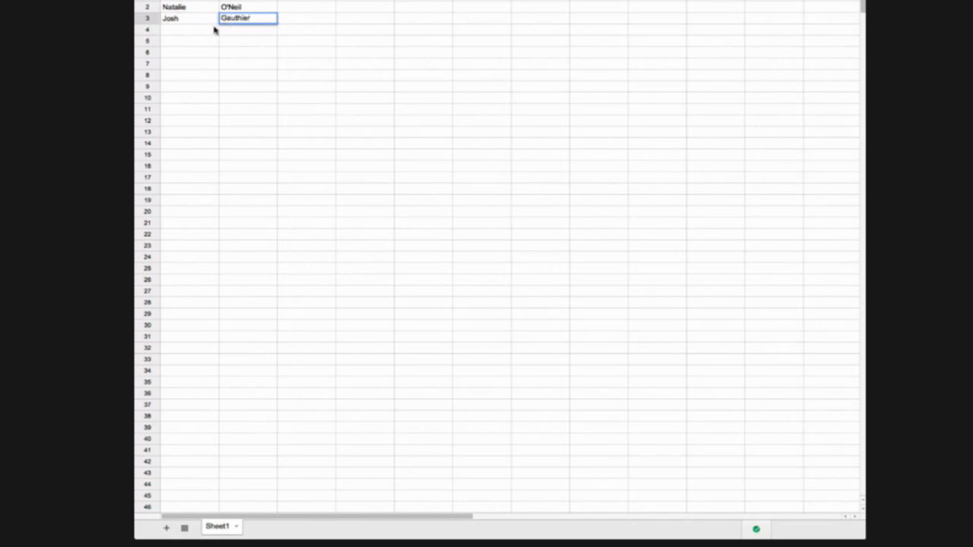
pyautogui.click(205, 32)
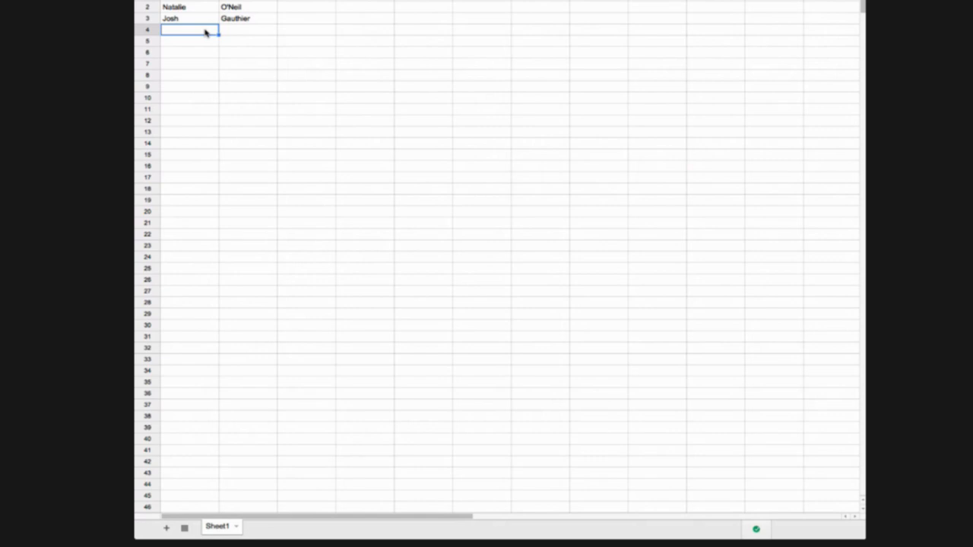
pyautogui.click(264, 32)
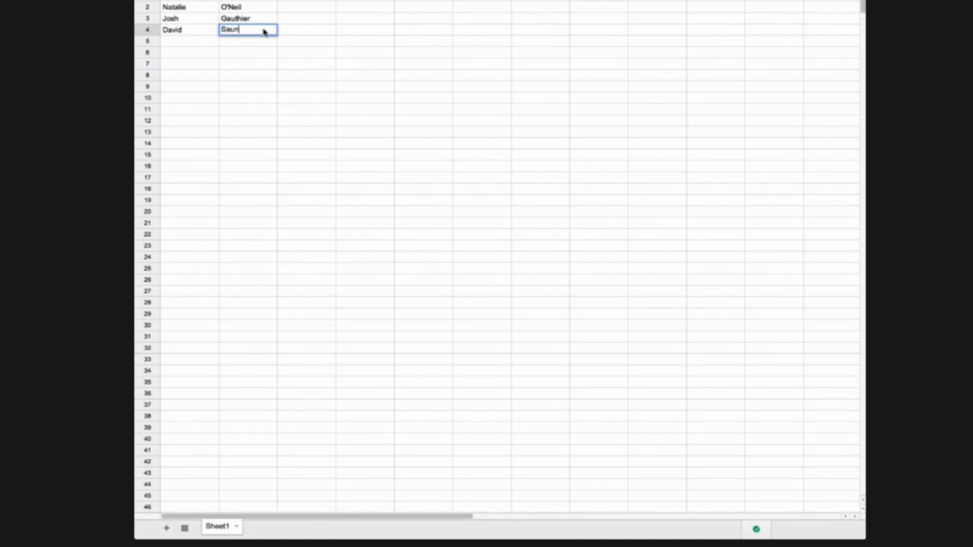
# Name the spreadsheet 'docto-testing' without sharing it with anyone
pyautogui.click(829, 1)
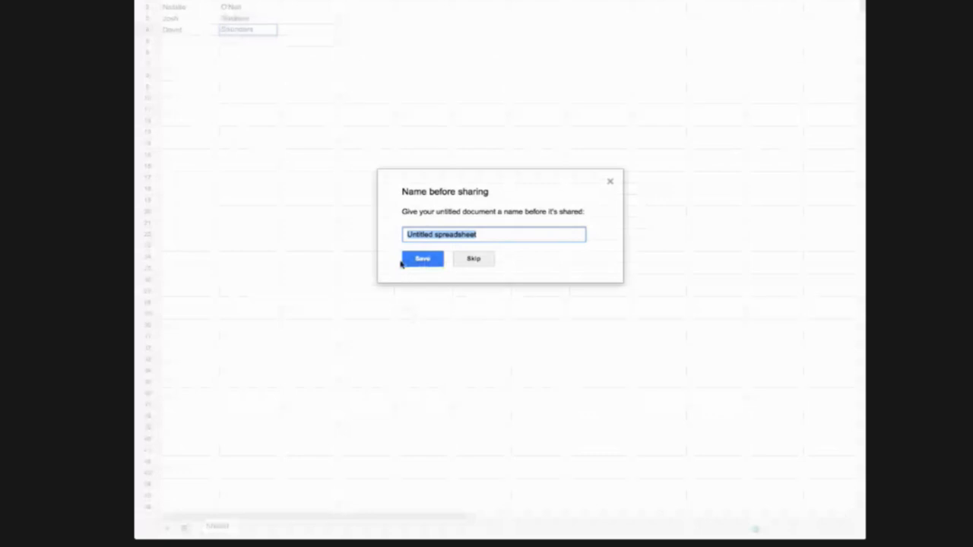
pyautogui.write('docto-testing')
pyautogui.click(424, 259)
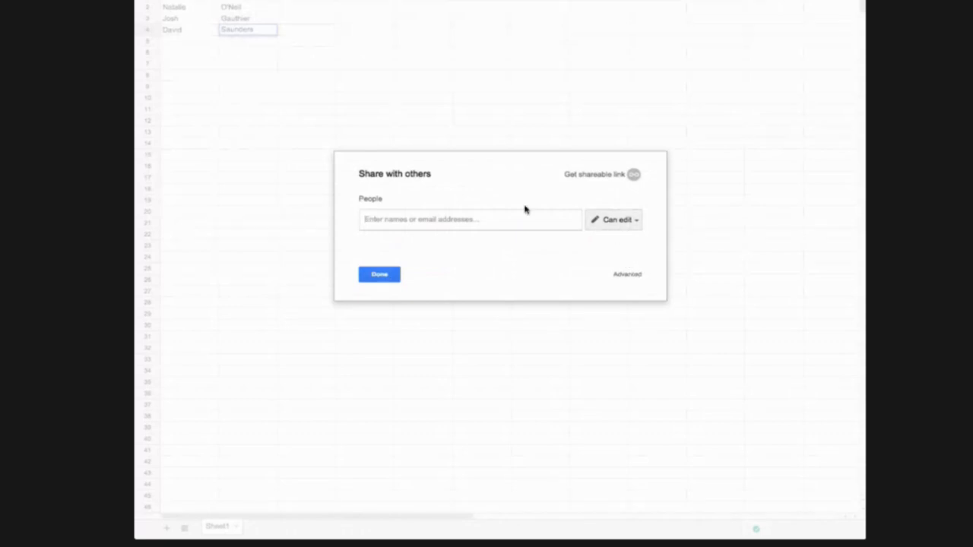
pyautogui.click(371, 276)
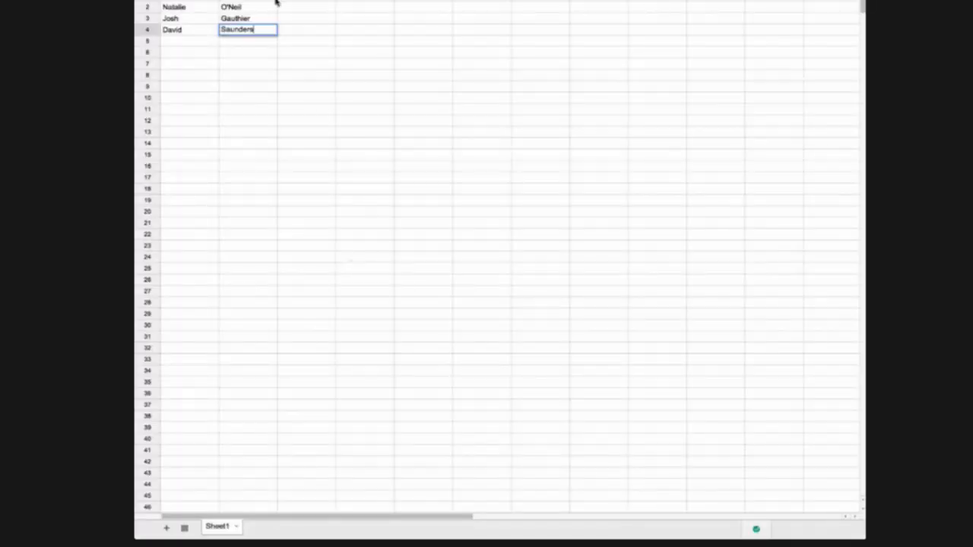
# Enter the first student's e-mail address in cell C2
pyautogui.click(317, 11)
pyautogui.press('Return')
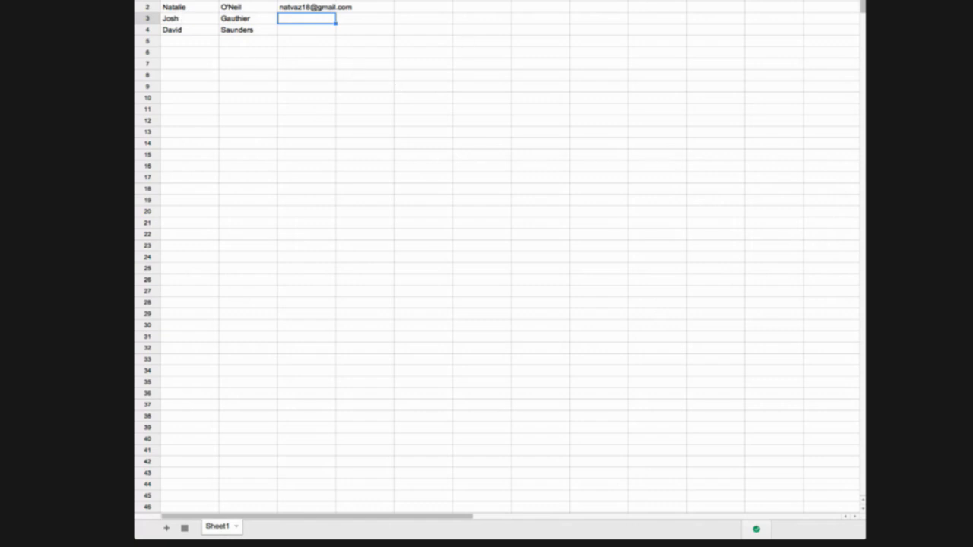
# Launch Doctopus from Add-ons to show its getting-started sidebar
pyautogui.click(362, 0)
pyautogui.moveTo(380, 0)
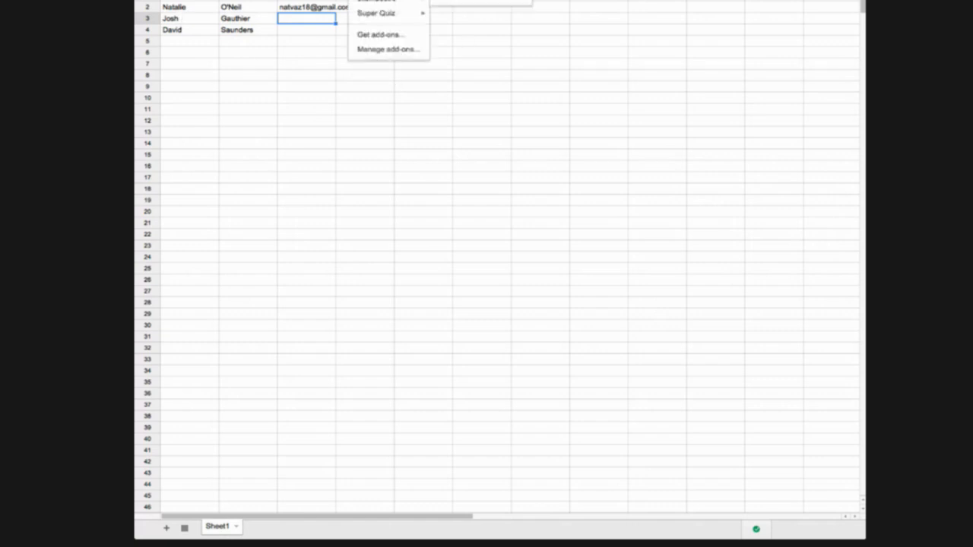
pyautogui.click(471, 0)
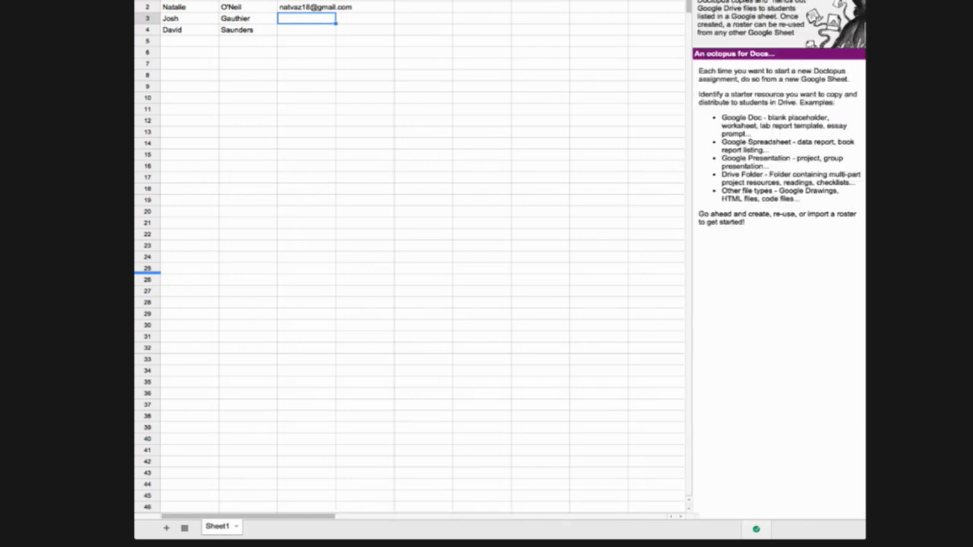
# Paste the missing e-mail addresses into C4 and C3, then copy the three student rows
pyautogui.click(301, 32)
pyautogui.hotkey('ctrl', 'v')
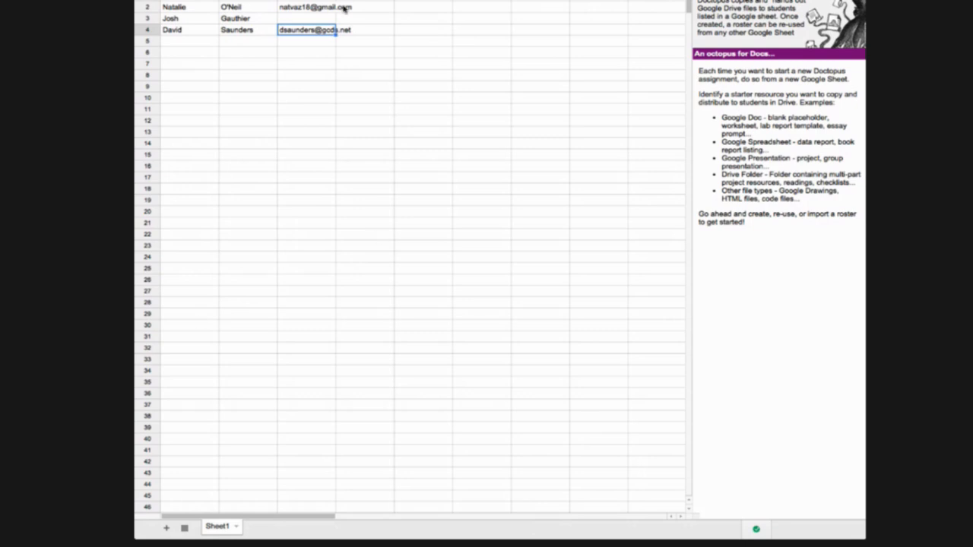
pyautogui.click(286, 21)
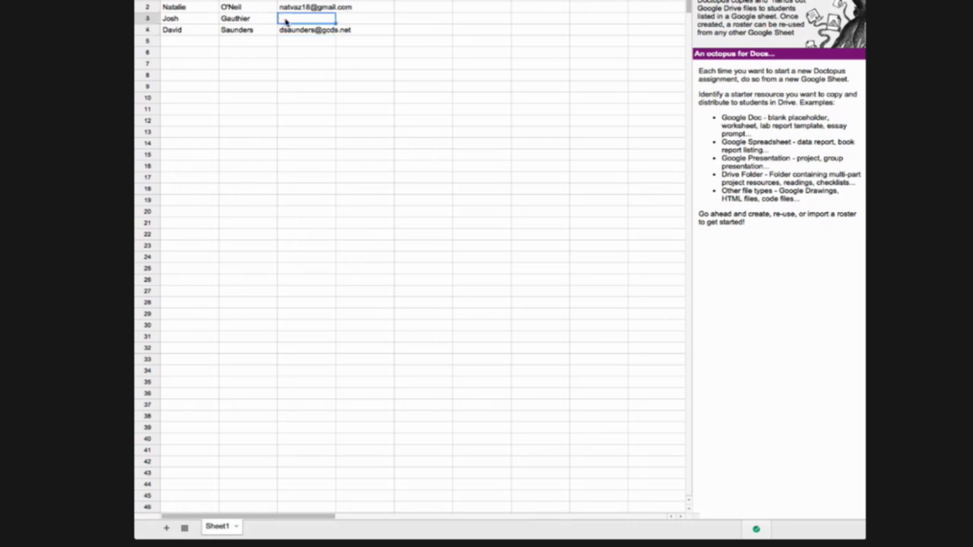
pyautogui.hotkey('ctrl', 'v')
pyautogui.click(295, 56)
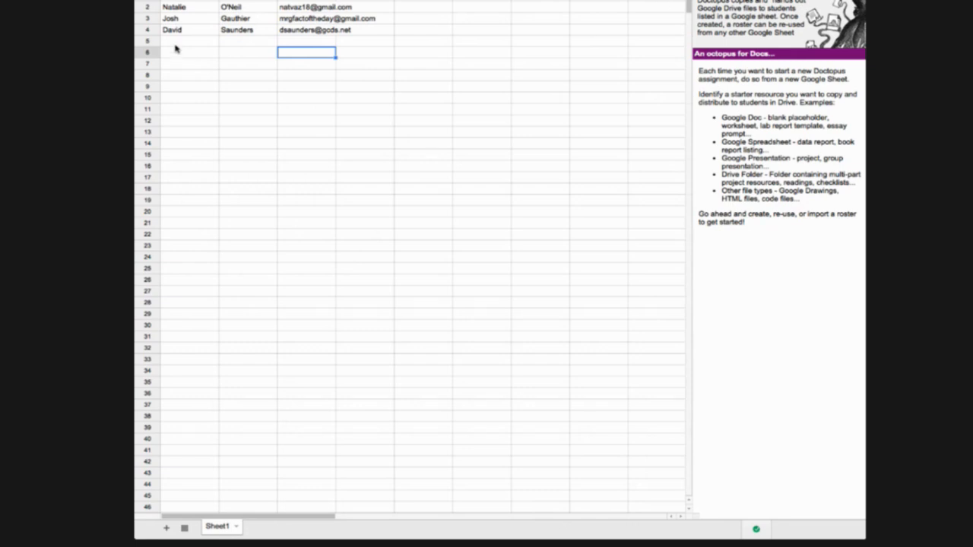
pyautogui.moveTo(167, 9); pyautogui.dragTo(333, 30)
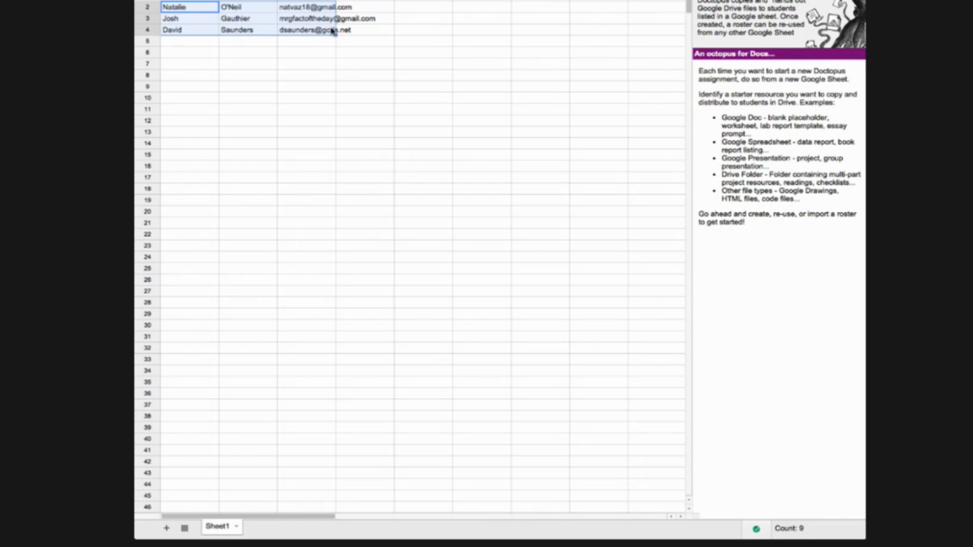
pyautogui.hotkey('ctrl', 'c')
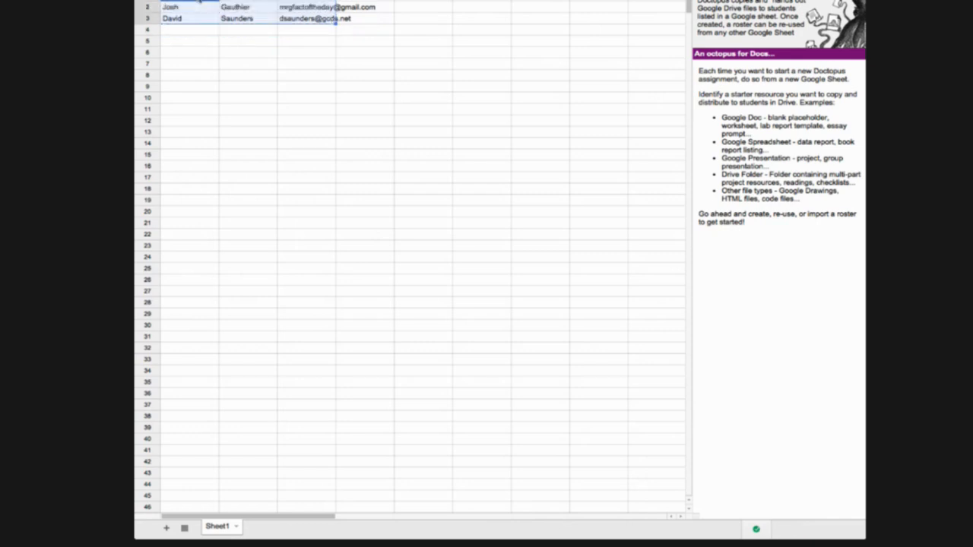
# Add a fourth student in row 4 with first name, last name and pasted e-mail address
pyautogui.click(234, 135)
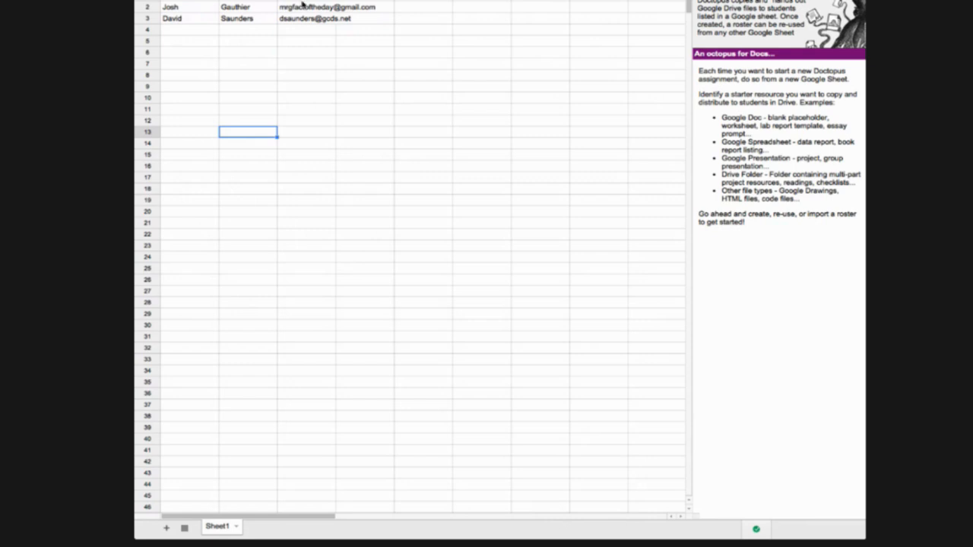
pyautogui.click(183, 32)
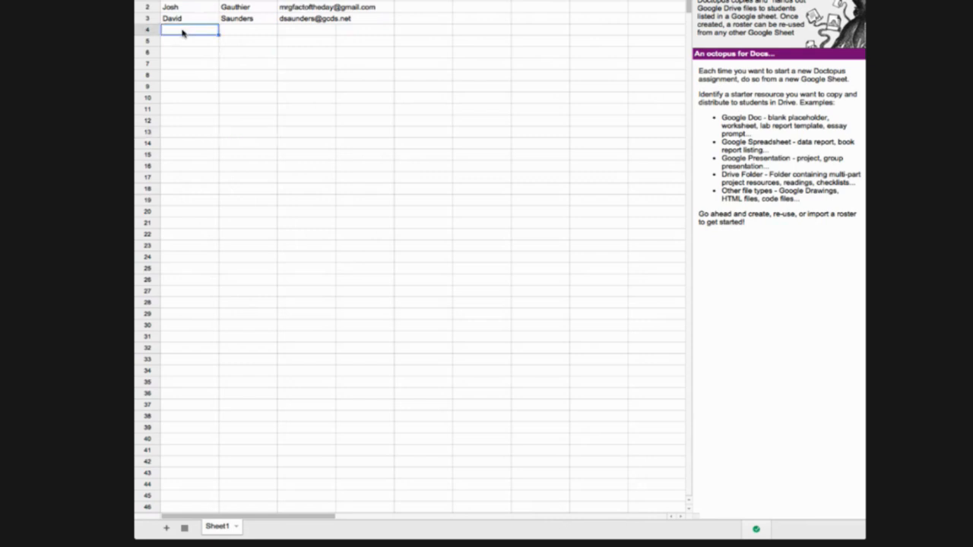
pyautogui.click(258, 33)
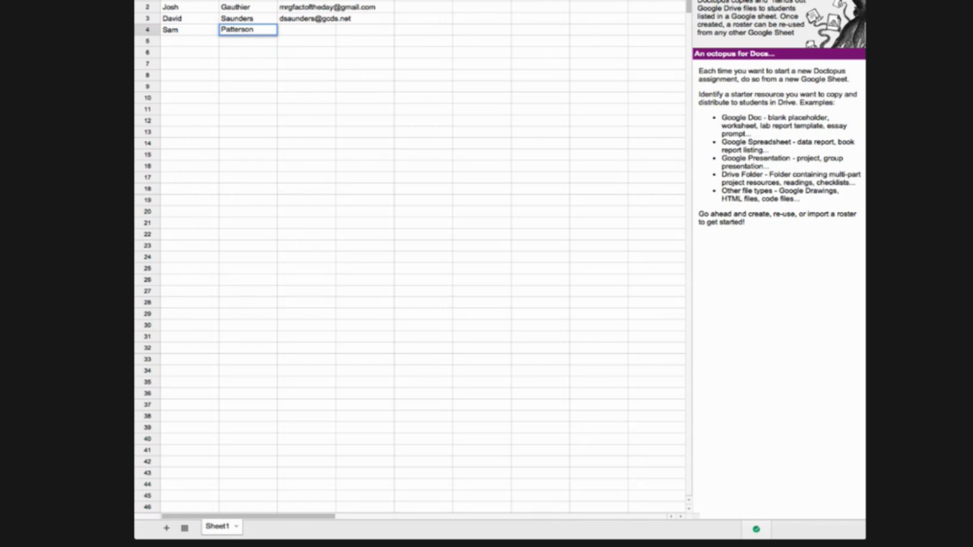
pyautogui.click(293, 32)
pyautogui.hotkey('ctrl', 'v')
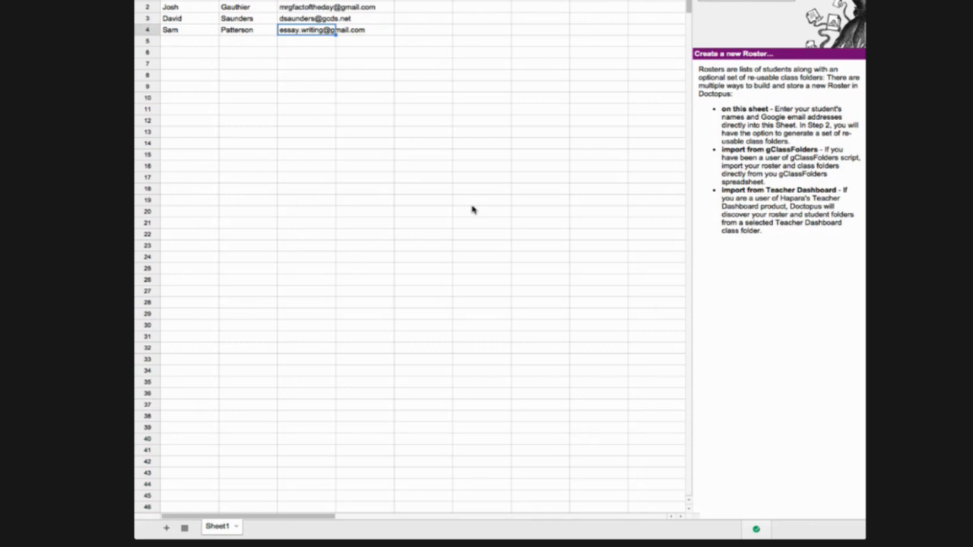
# Pick 'on this sheet' as the Doctopus roster method and create the New Roster sheet
pyautogui.click(722, 1)
pyautogui.click(723, 2)
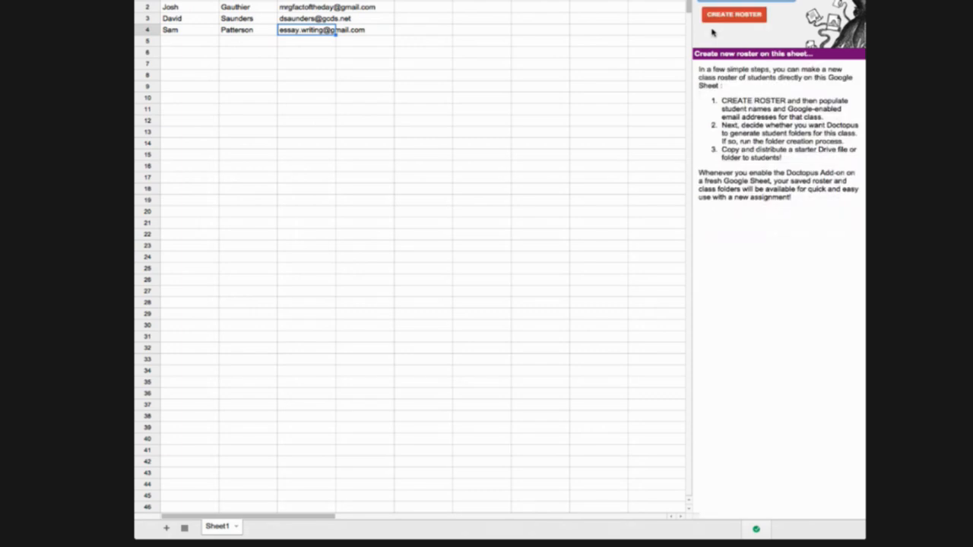
pyautogui.click(751, 15)
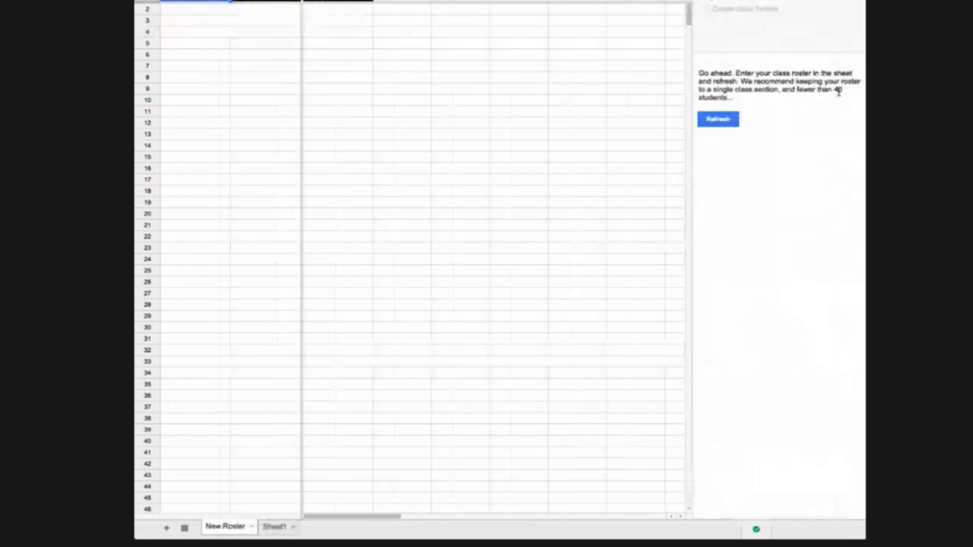
# Copy the four students' names and e-mails from Sheet1 A1:C4 into New Roster A2, then refresh Doctopus
pyautogui.moveTo(173, 1)
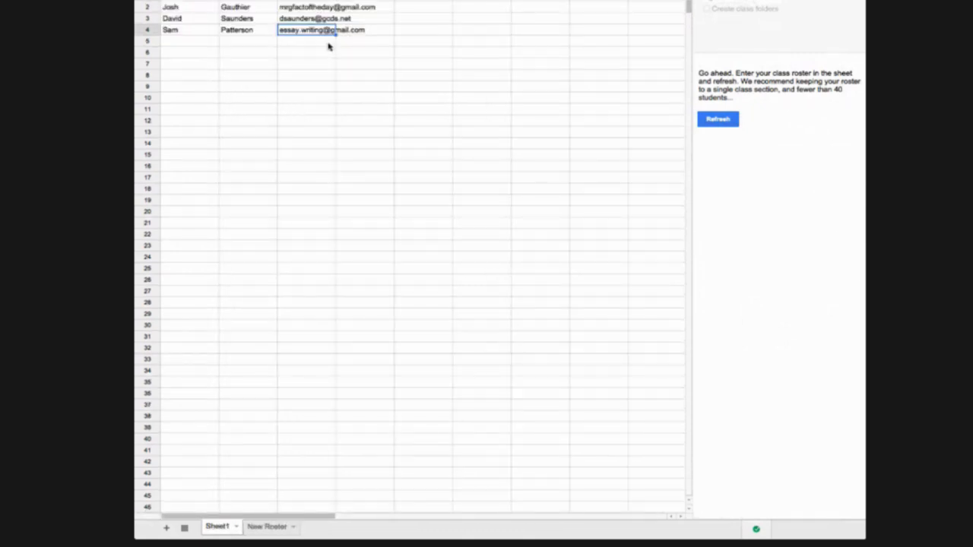
pyautogui.moveTo(174, 2); pyautogui.dragTo(333, 29)
pyautogui.hotkey('ctrl', 'c')
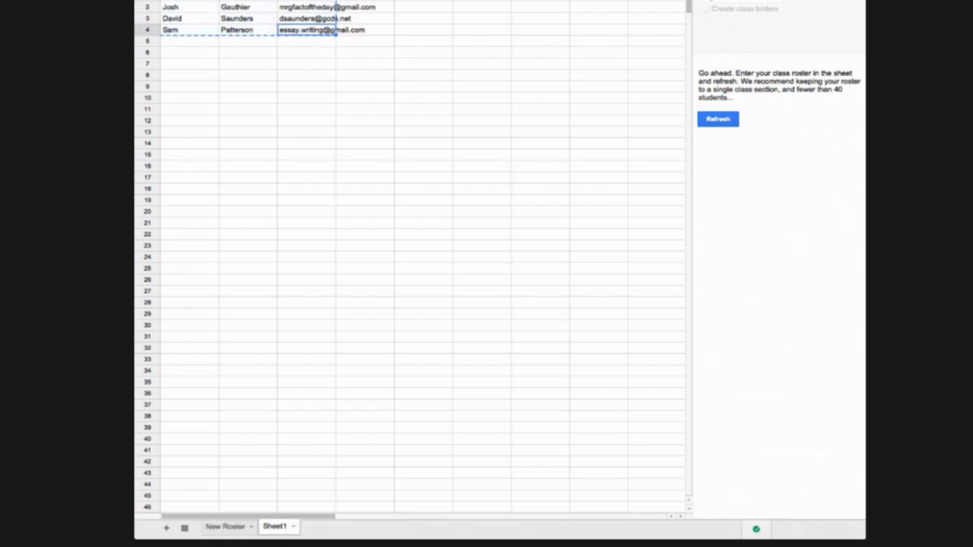
pyautogui.click(225, 527)
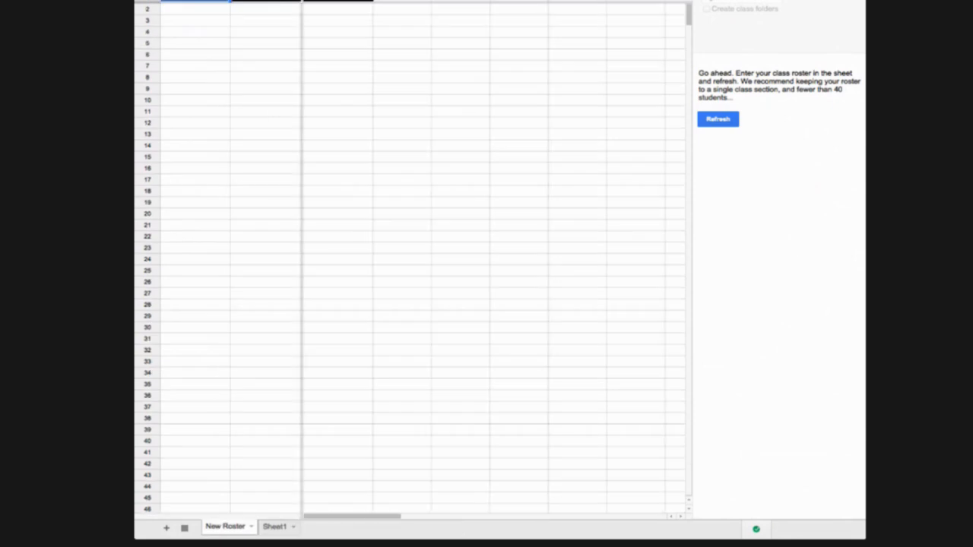
pyautogui.click(176, 9)
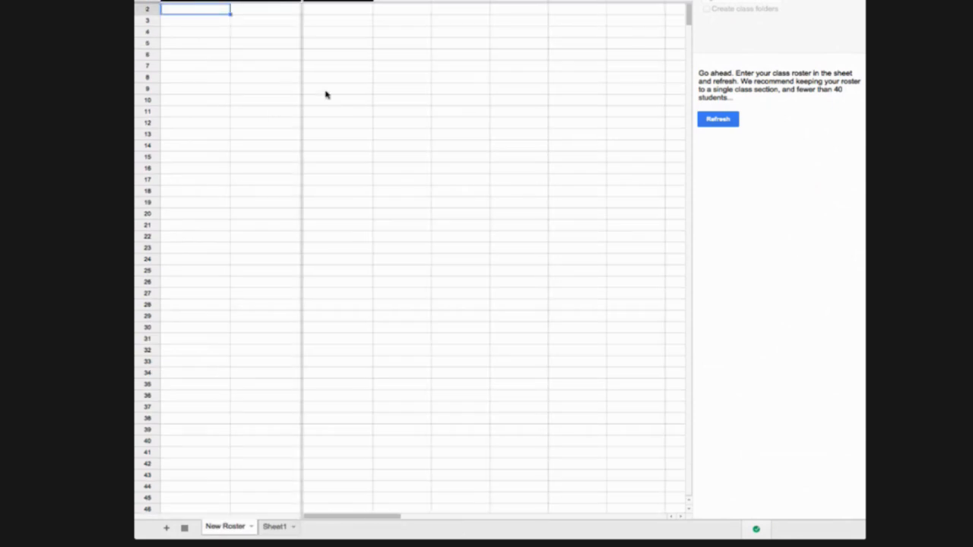
pyautogui.hotkey('ctrl', 'v')
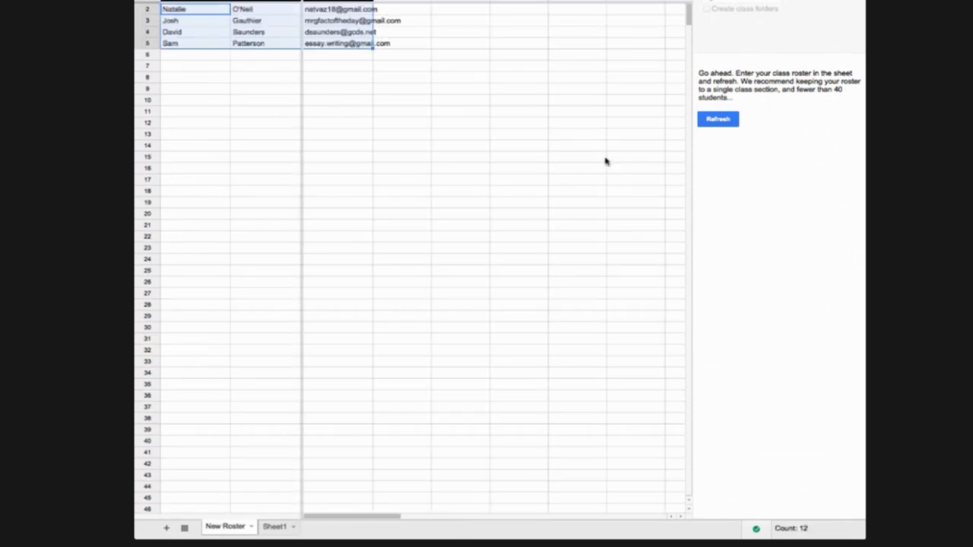
pyautogui.click(723, 121)
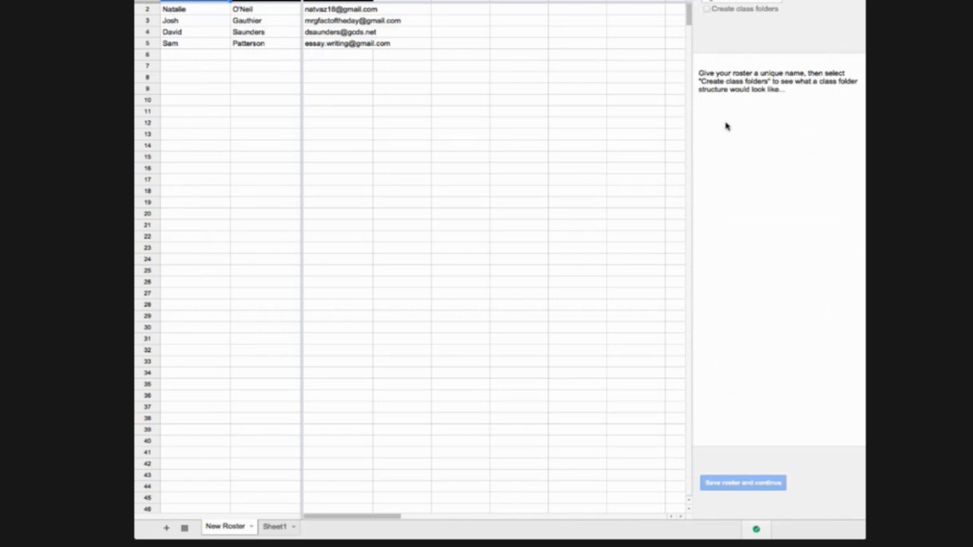
# Name the roster 'T' and turn on Create class folders
pyautogui.click(722, 3)
pyautogui.write('T')
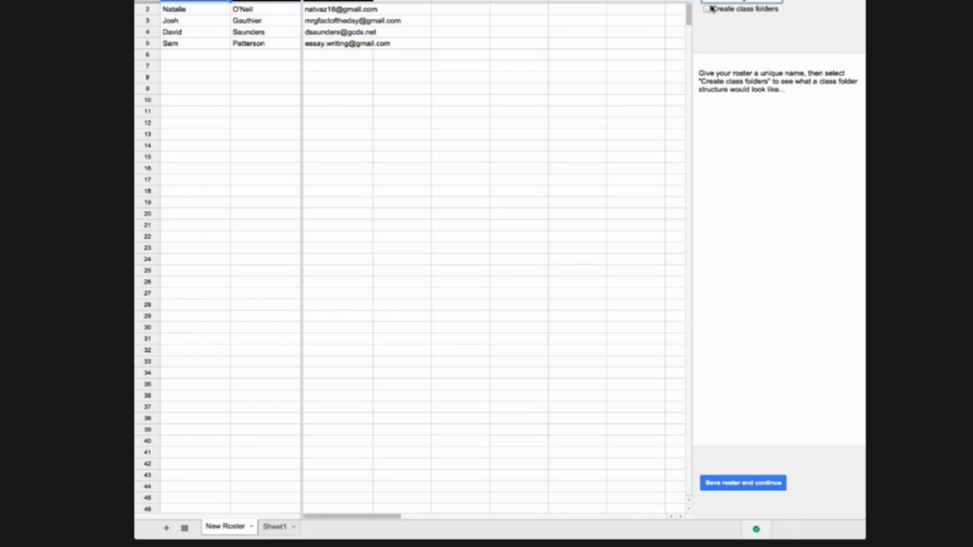
pyautogui.click(707, 10)
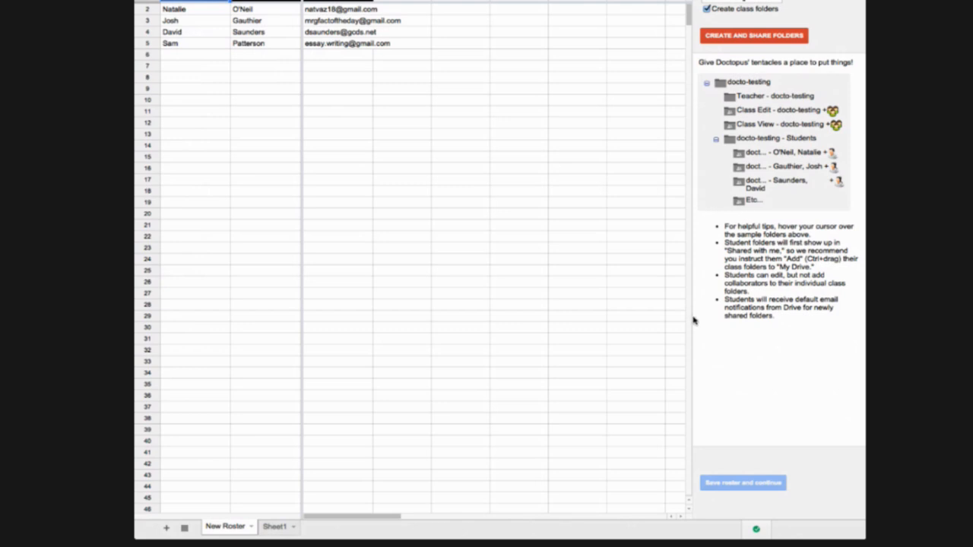
# Create and share the docto-testing class folders, then scroll to watch folder keys fill in
pyautogui.click(748, 38)
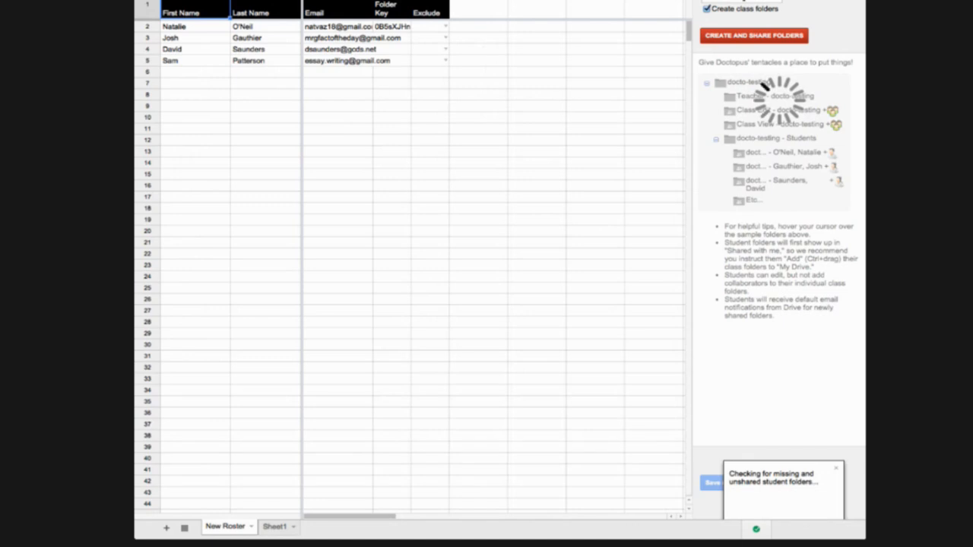
pyautogui.moveTo(394, 9)
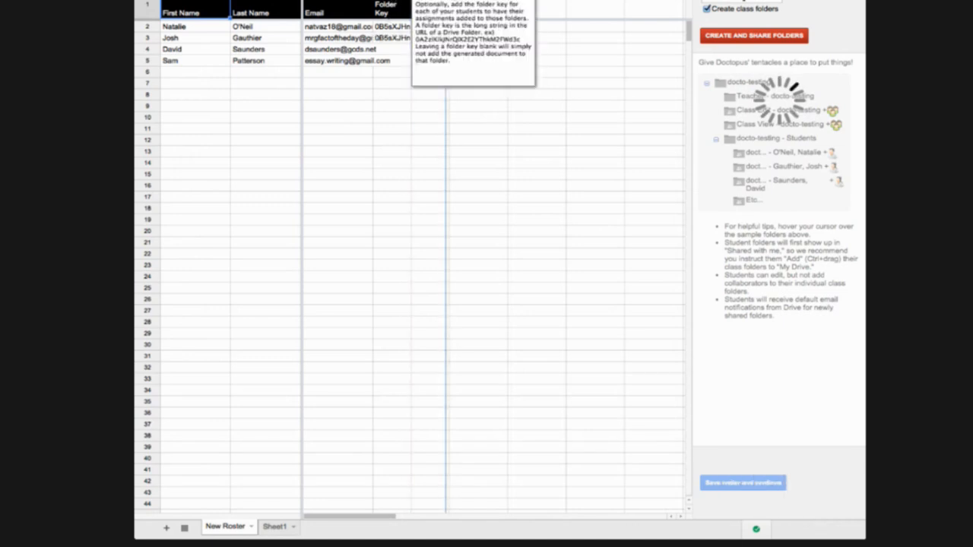
pyautogui.scroll(-1, 537, 223)
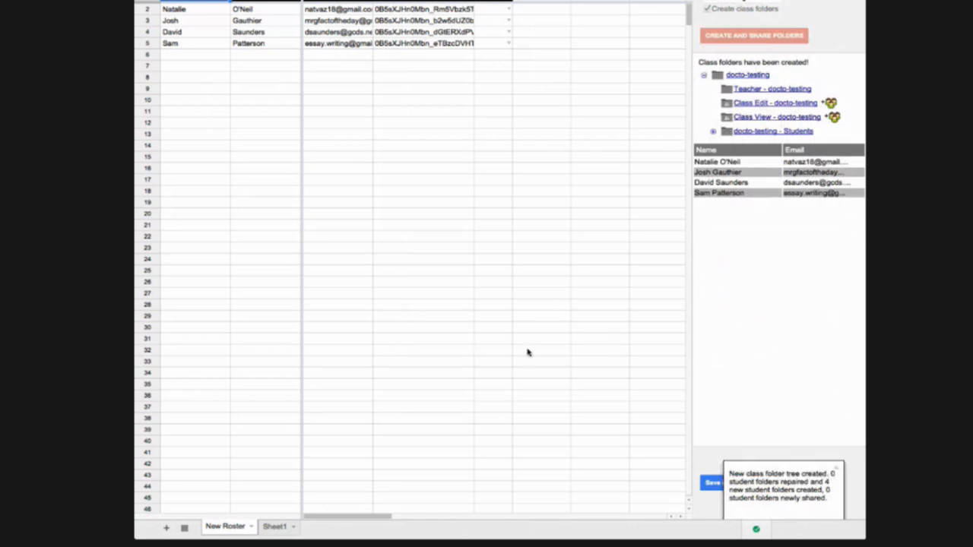
# Save the roster, with folder keys for all four students, and continue
pyautogui.click(753, 486)
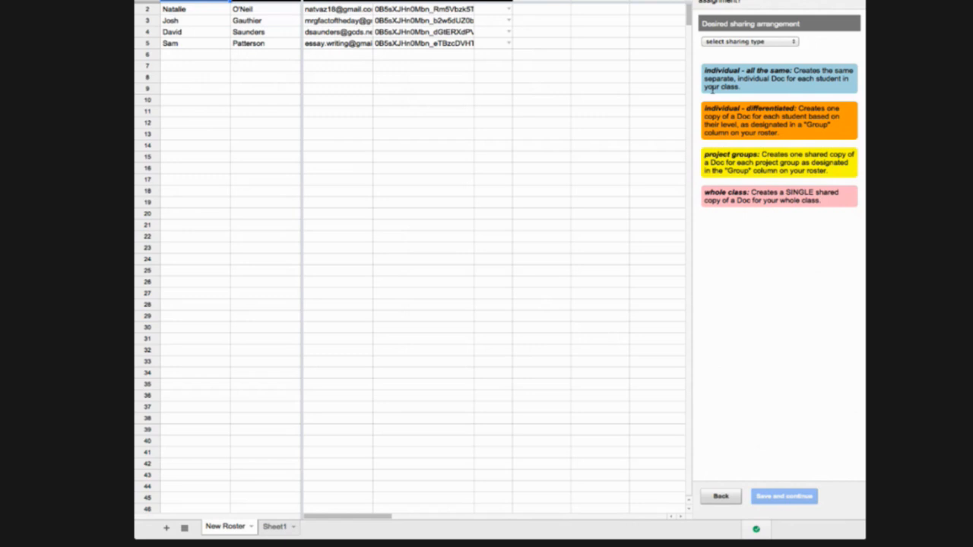
# Set the sharing arrangement to 'individual - all the same' and save the sharing settings
pyautogui.click(736, 44)
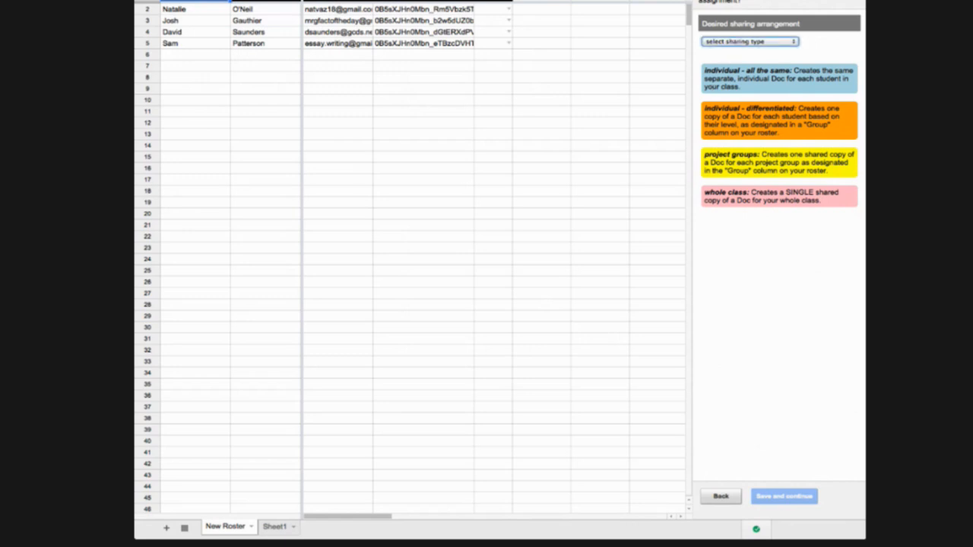
pyautogui.click(732, 50)
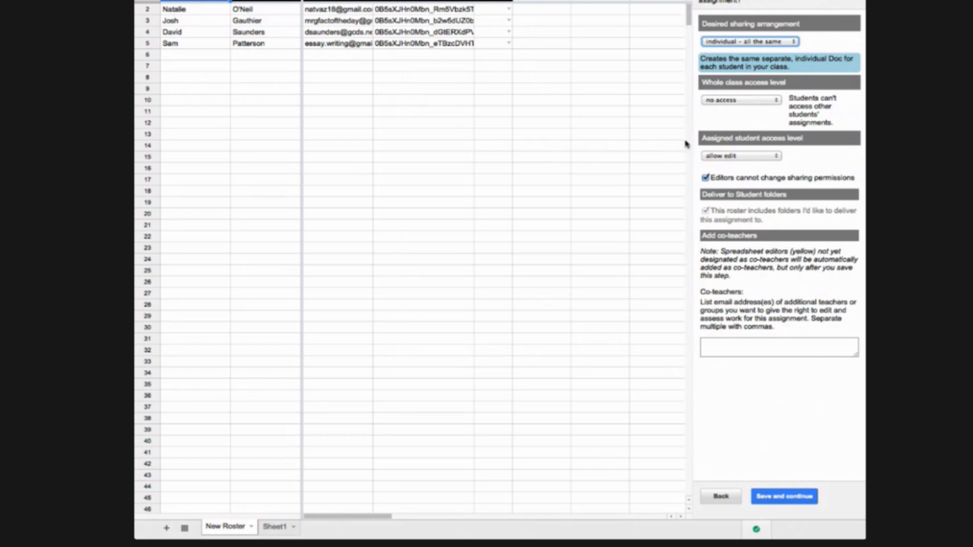
pyautogui.click(784, 496)
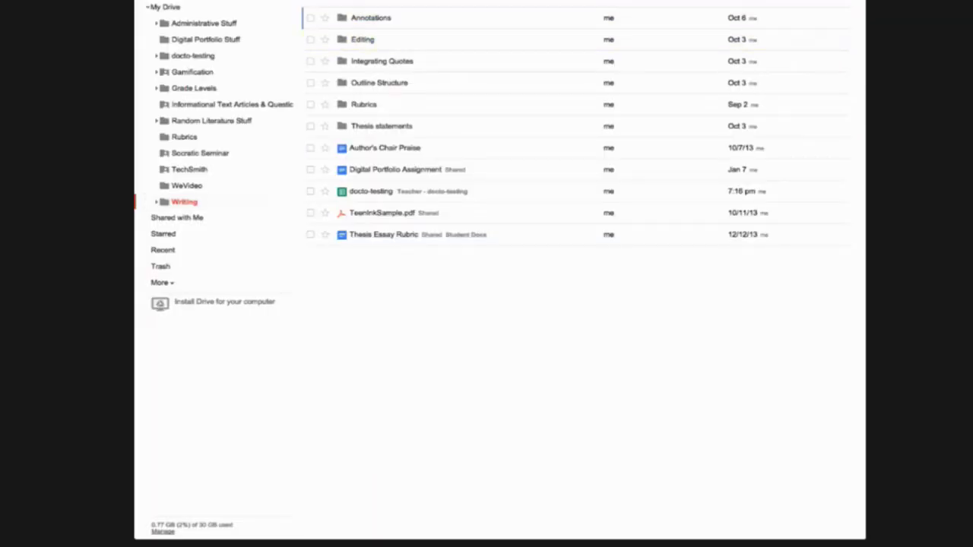
# Create a blank document named Silly Doc in Drive and type 'Guys, do your homework!'
pyautogui.click(166, 5)
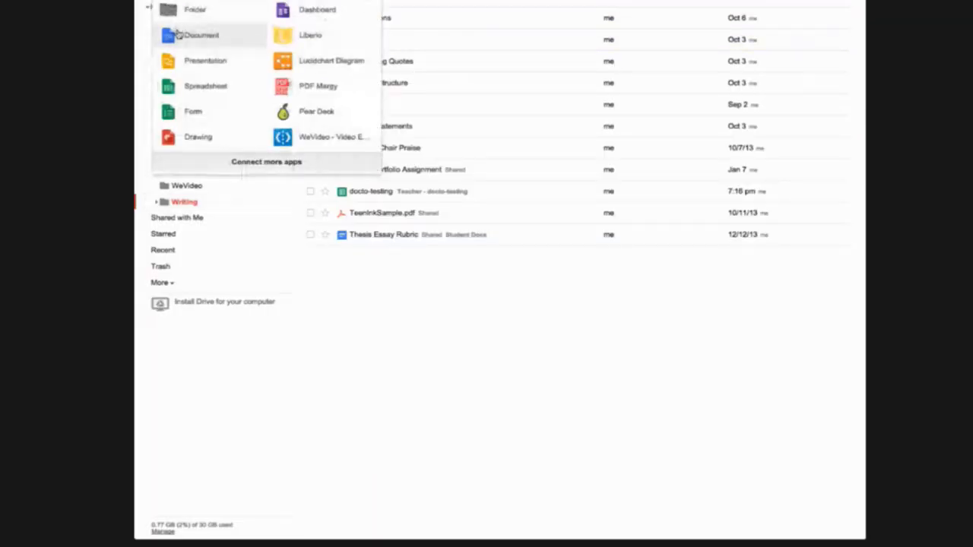
pyautogui.click(178, 35)
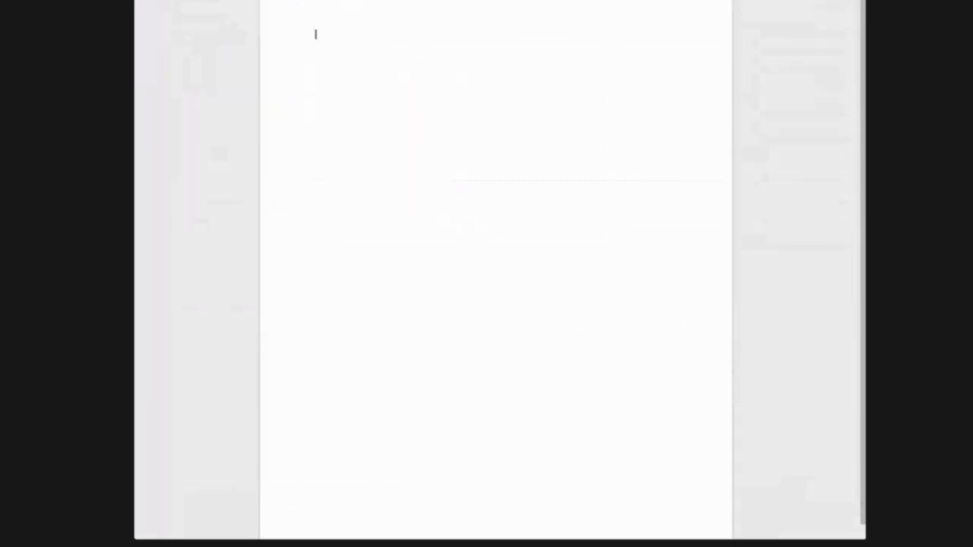
pyautogui.write('Silly Doc')
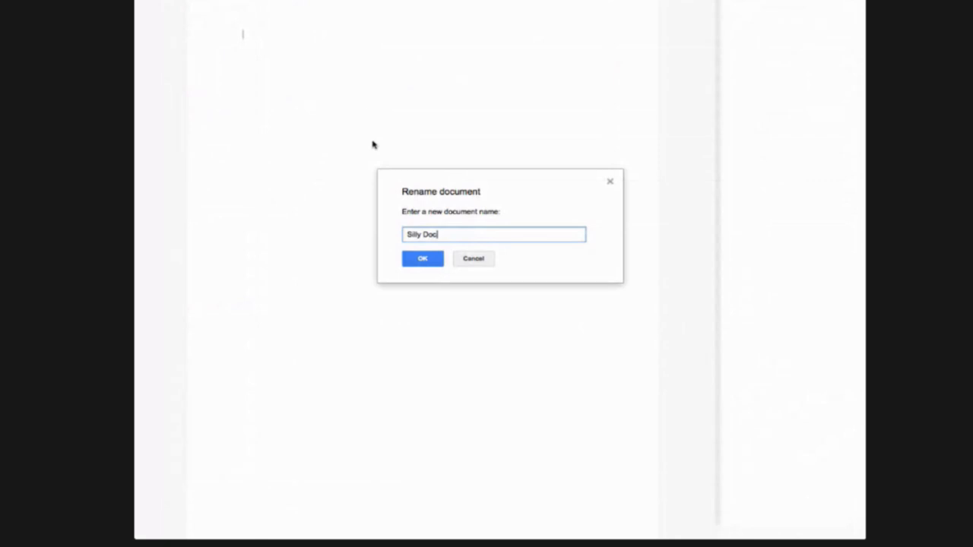
pyautogui.click(410, 260)
pyautogui.write('Guys, do your')
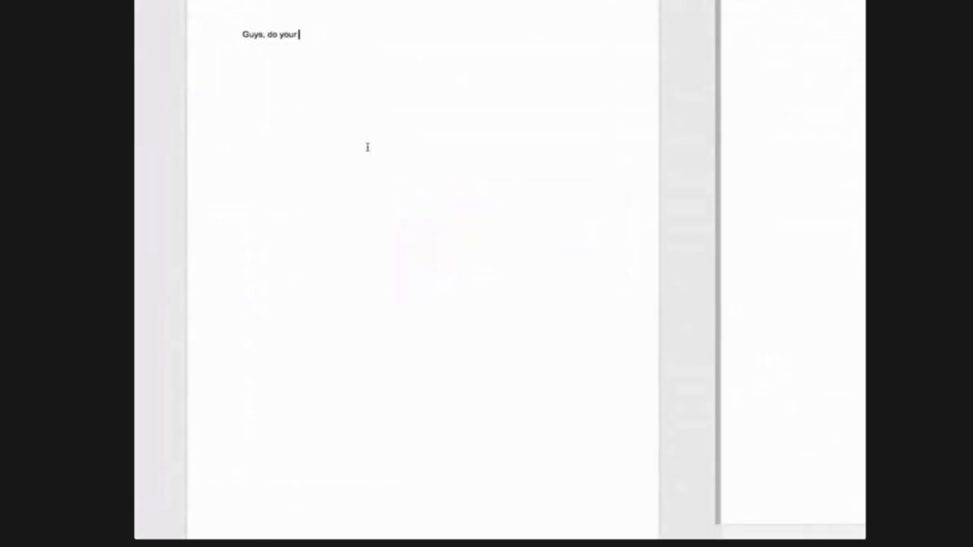
pyautogui.write(' homework!')
pyautogui.press('Return')
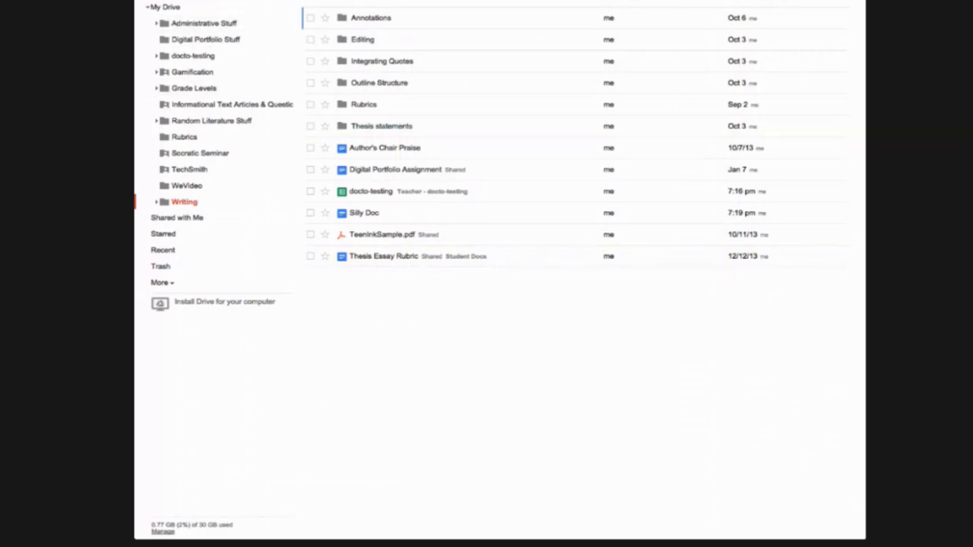
# Drag Silly Doc from Writing into the Teacher - docto-testing folder and open that folder
pyautogui.click(161, 8)
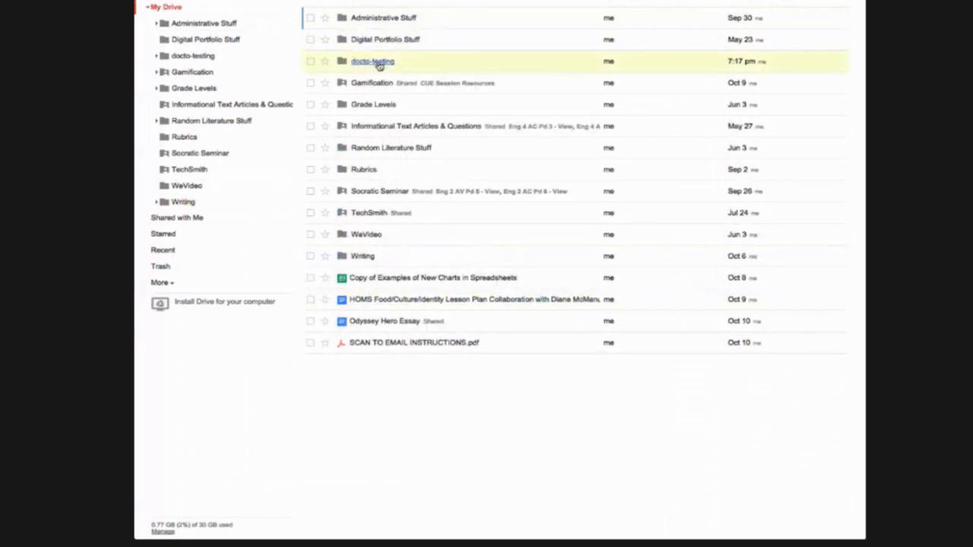
pyautogui.click(376, 62)
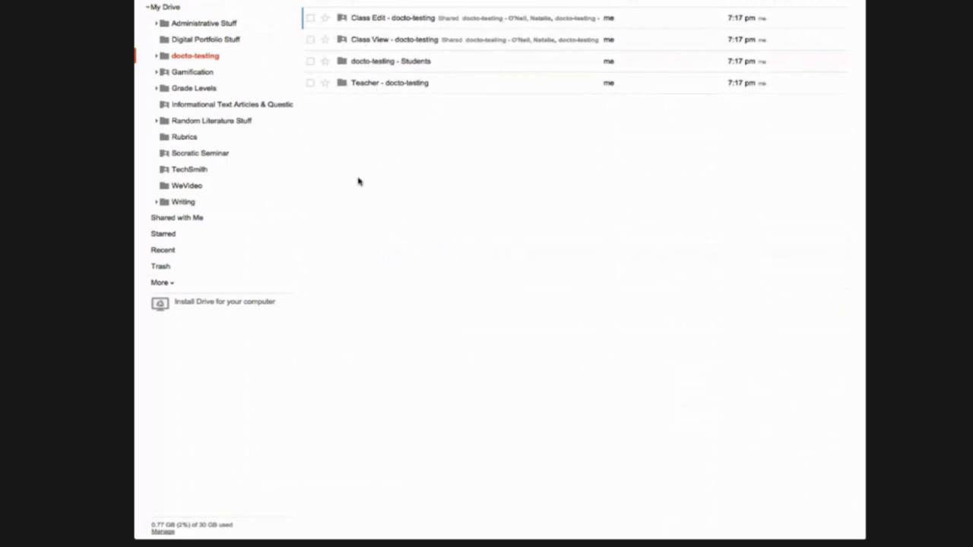
pyautogui.click(174, 202)
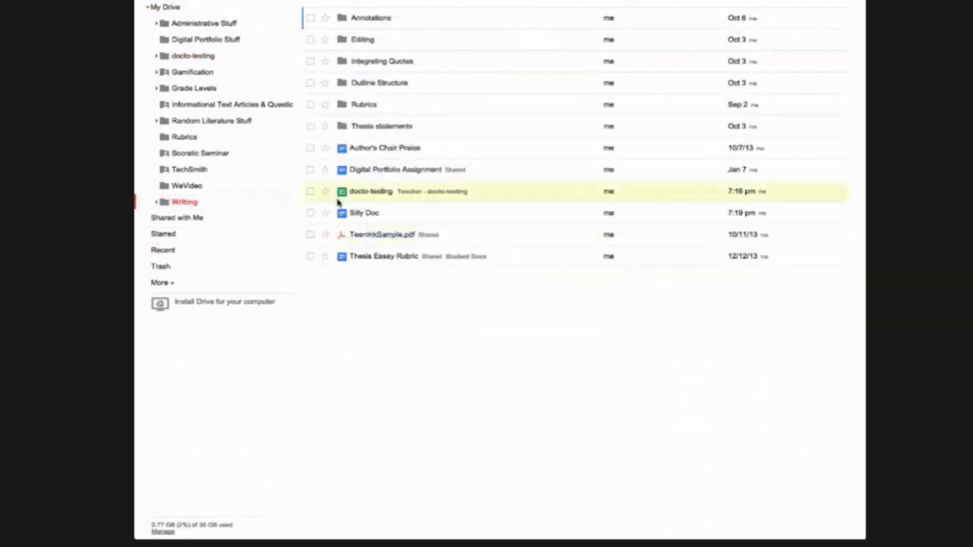
pyautogui.click(310, 213)
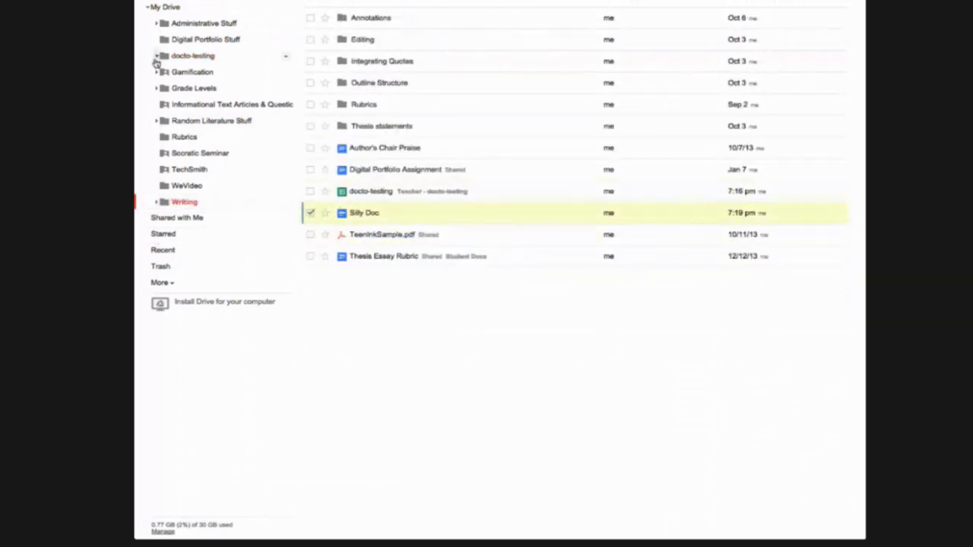
pyautogui.click(157, 56)
pyautogui.moveTo(388, 216); pyautogui.dragTo(210, 124)
pyautogui.click(213, 121)
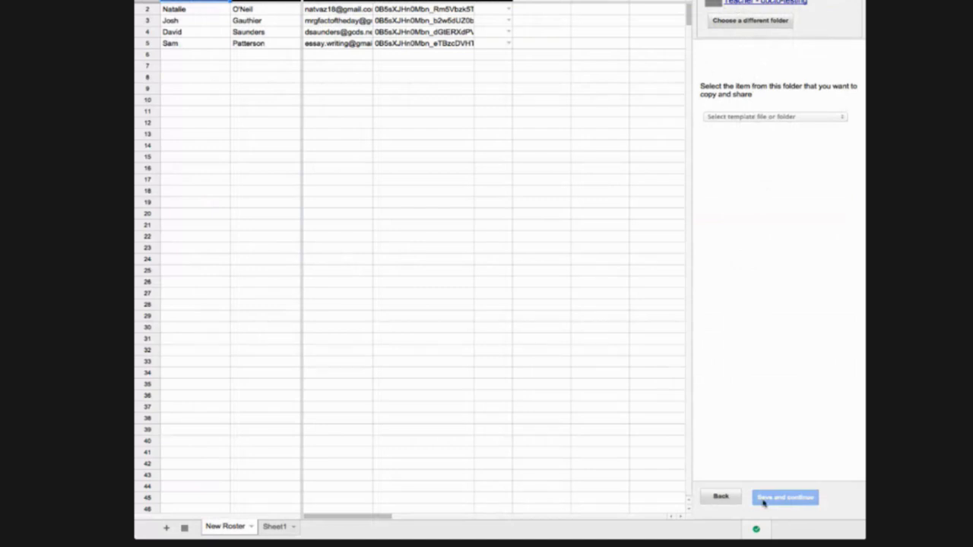
# Return to Doctopus's template step and select 'Document – Silly Doc' as the template file
pyautogui.click(752, 3)
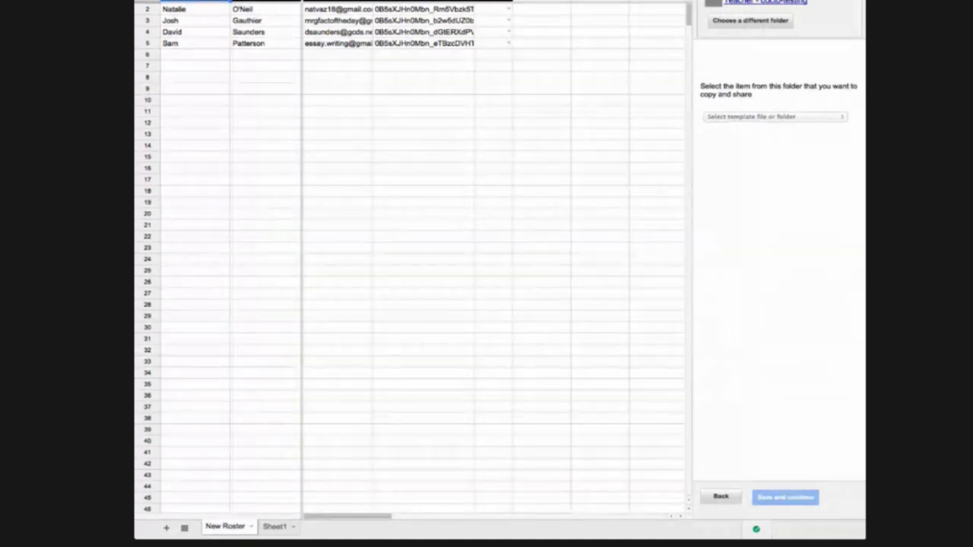
pyautogui.click(720, 498)
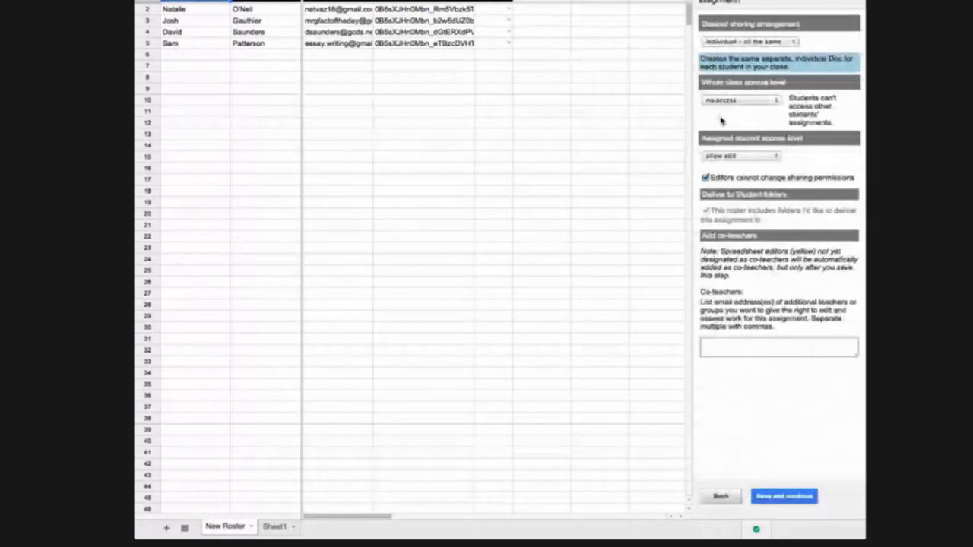
pyautogui.click(771, 498)
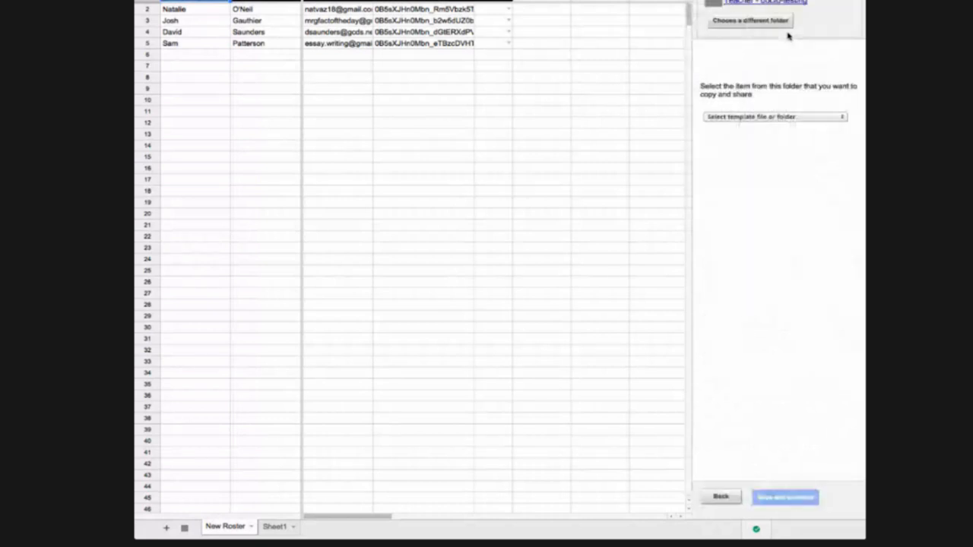
pyautogui.click(769, 117)
pyautogui.click(763, 131)
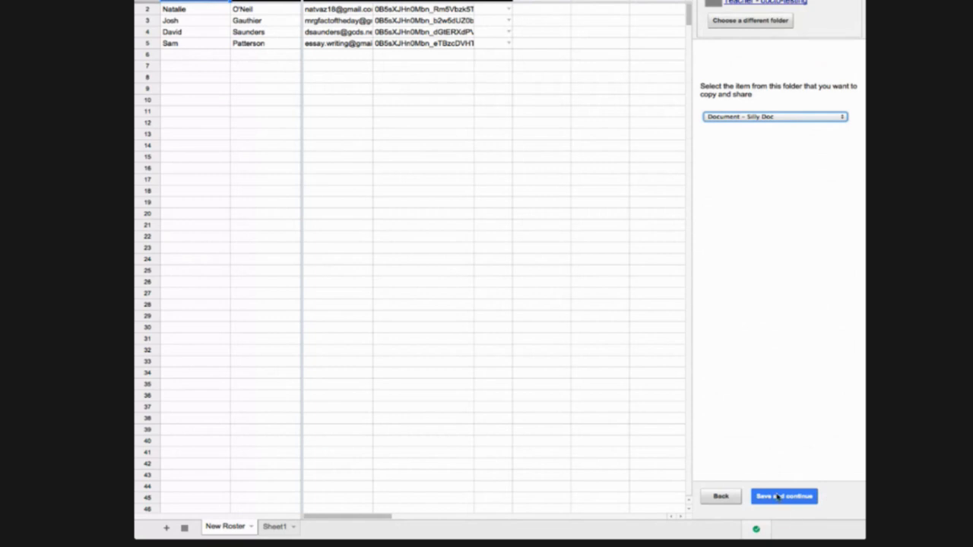
# Create the docto-testing - docto-testing - 10/12/14 folder with '$lastName, $firstName - docto-testing' file names
pyautogui.click(766, 498)
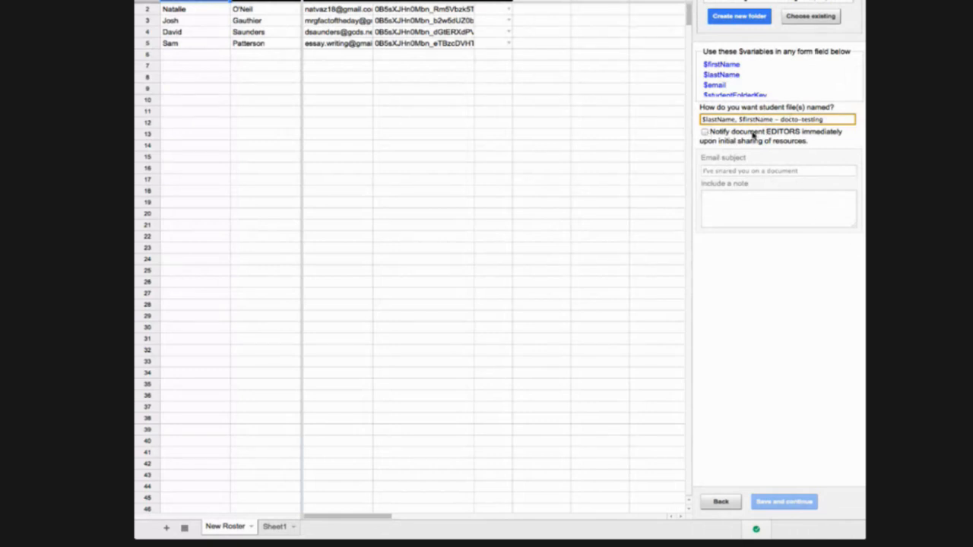
pyautogui.click(750, 19)
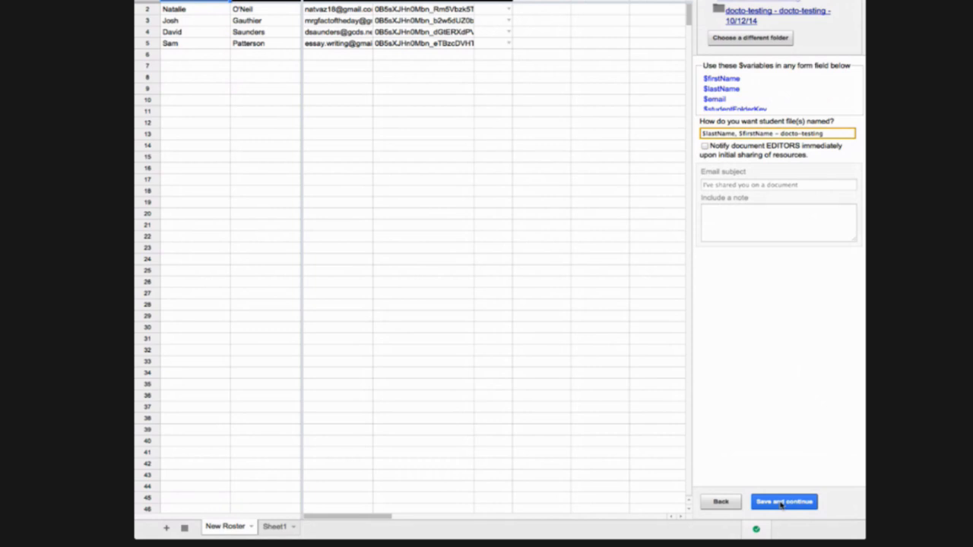
pyautogui.click(781, 503)
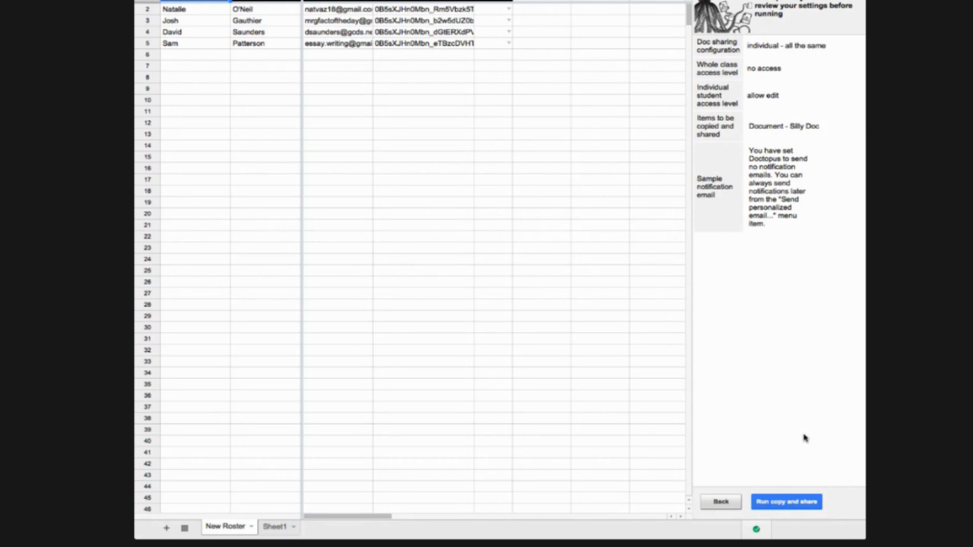
# Run Doctopus's copy-and-share so each roster student gets their own copy of Silly Doc
pyautogui.click(786, 501)
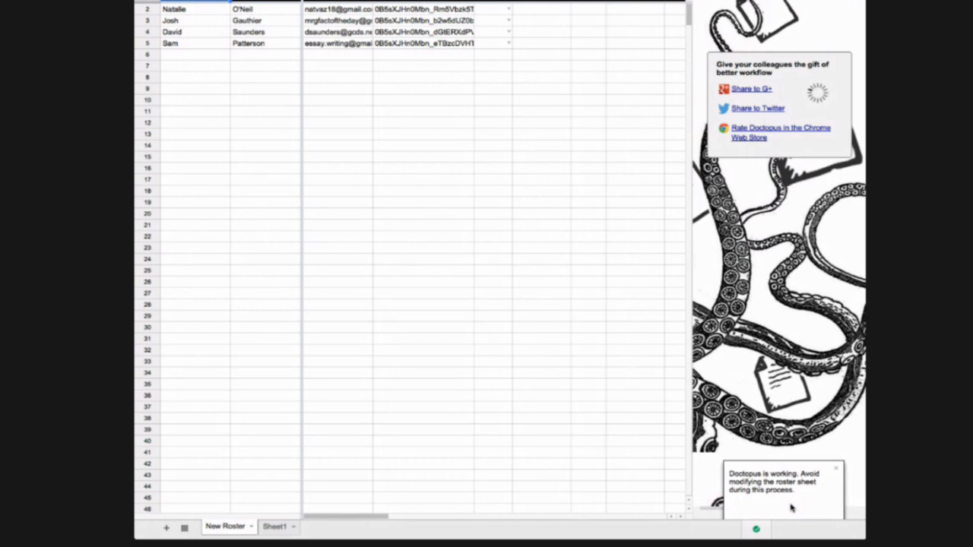
pyautogui.moveTo(347, 516); pyautogui.dragTo(398, 517)
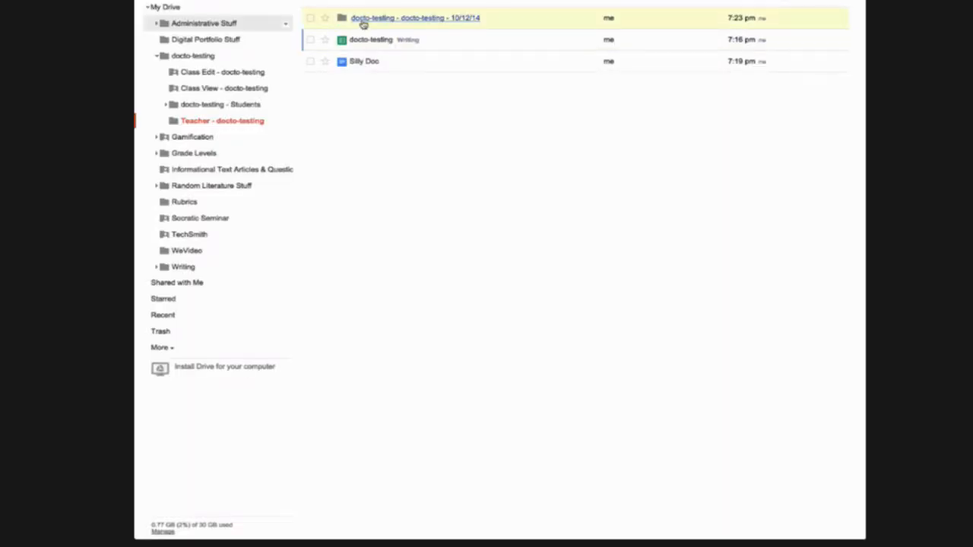
# Open one student's doc copy via docto-testing - Students, then close it back to their folder
pyautogui.click(362, 22)
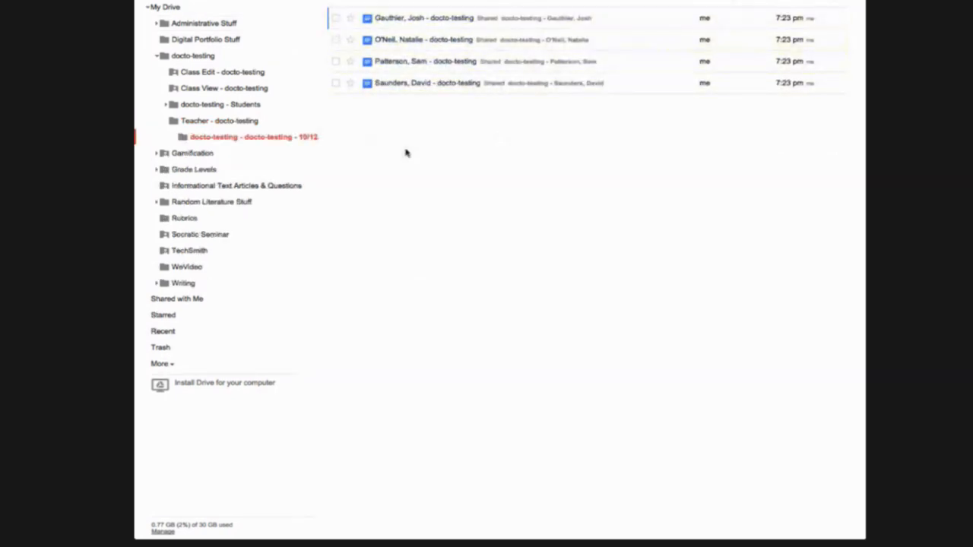
pyautogui.click(186, 104)
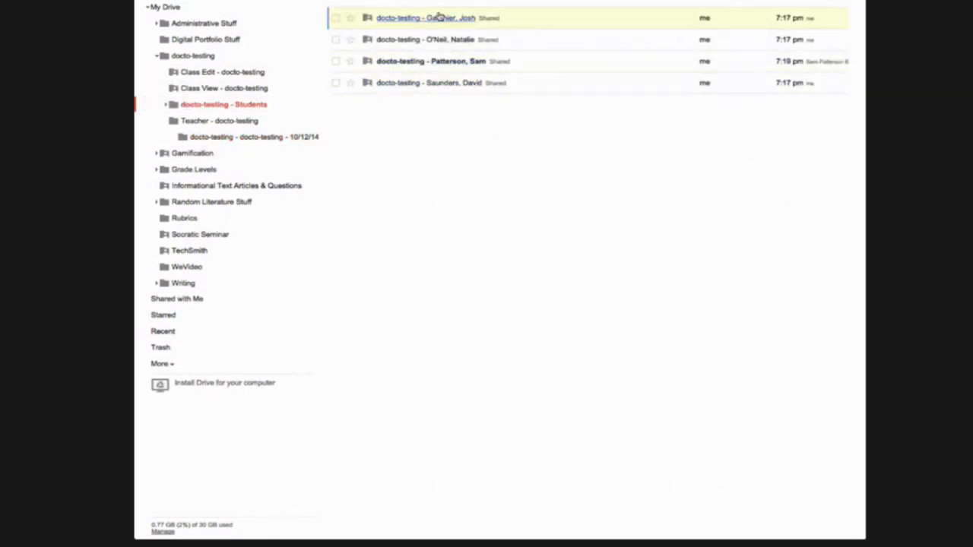
pyautogui.click(429, 61)
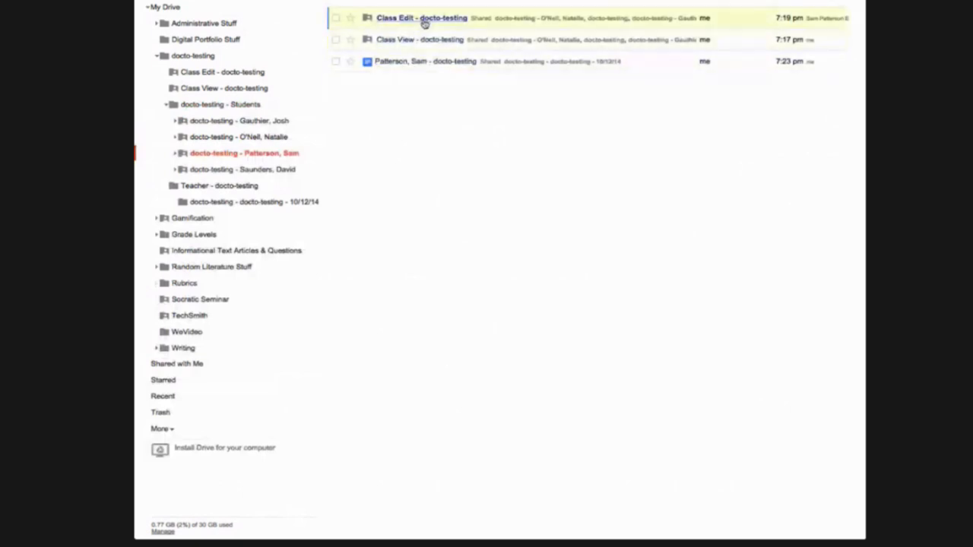
pyautogui.click(431, 67)
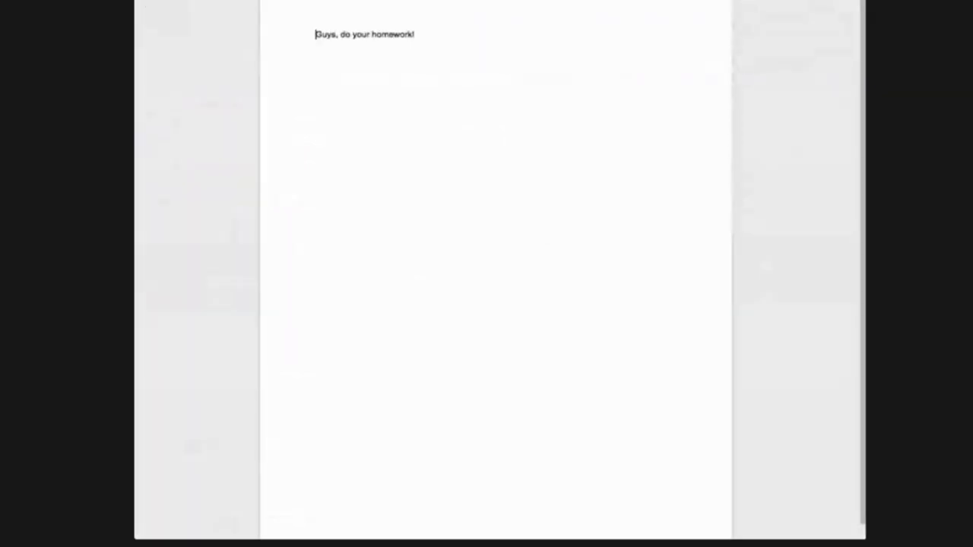
pyautogui.press('super+w')
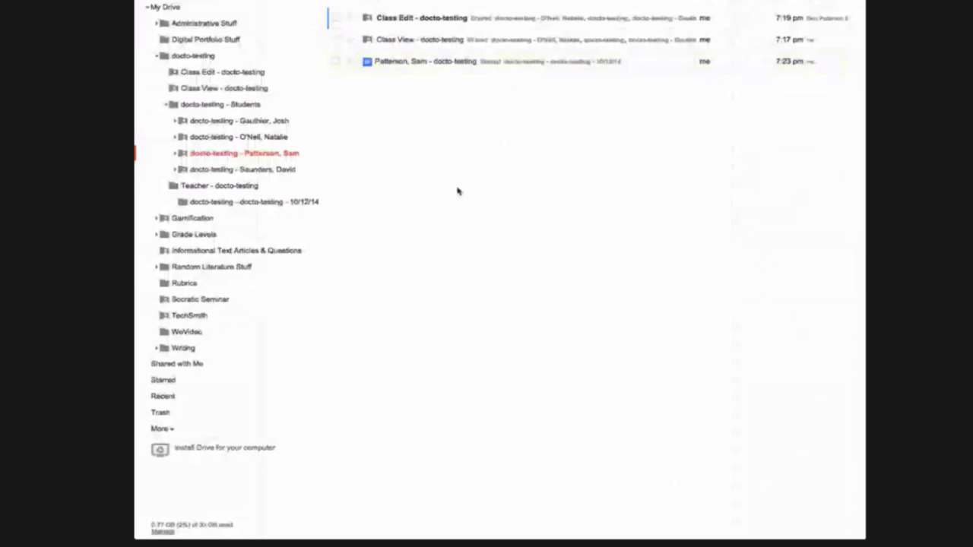
pyautogui.press('super+w')
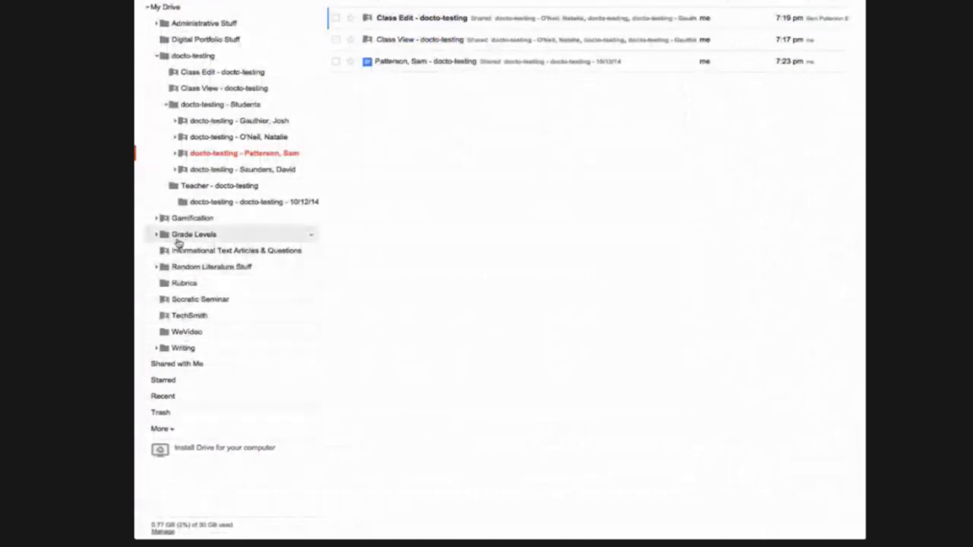
# Open Writing › Rubrics › Persuasive/Argumentative Essay Rubric from the Drive folder tree
pyautogui.click(169, 350)
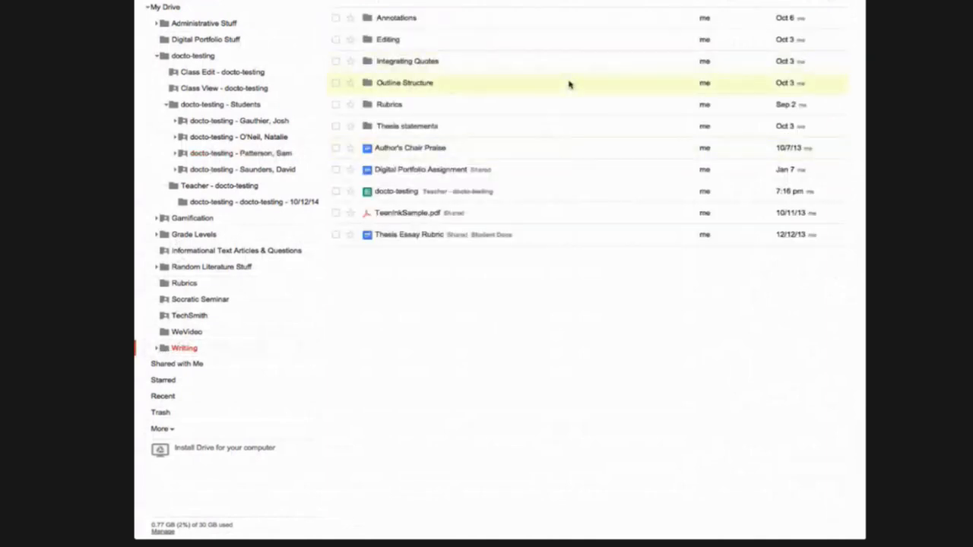
pyautogui.click(391, 108)
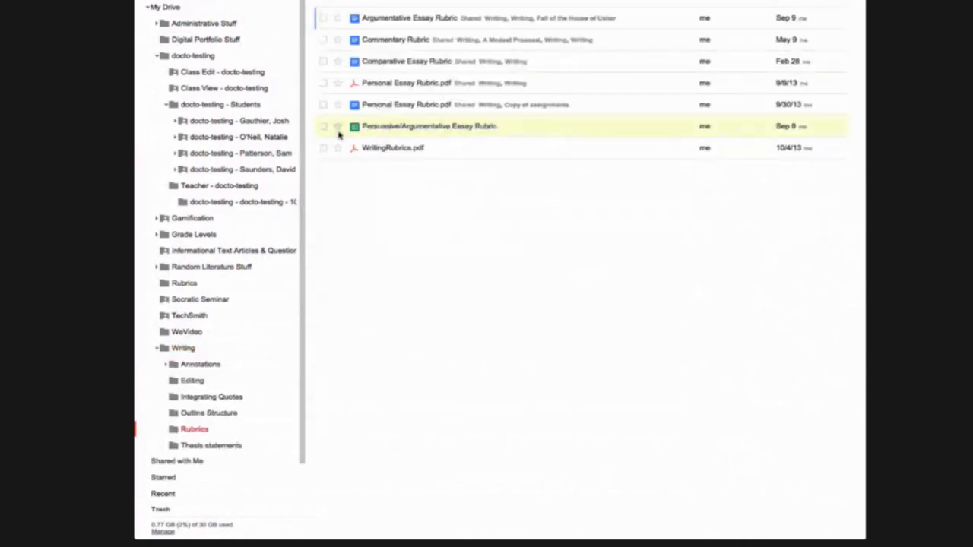
pyautogui.click(417, 127)
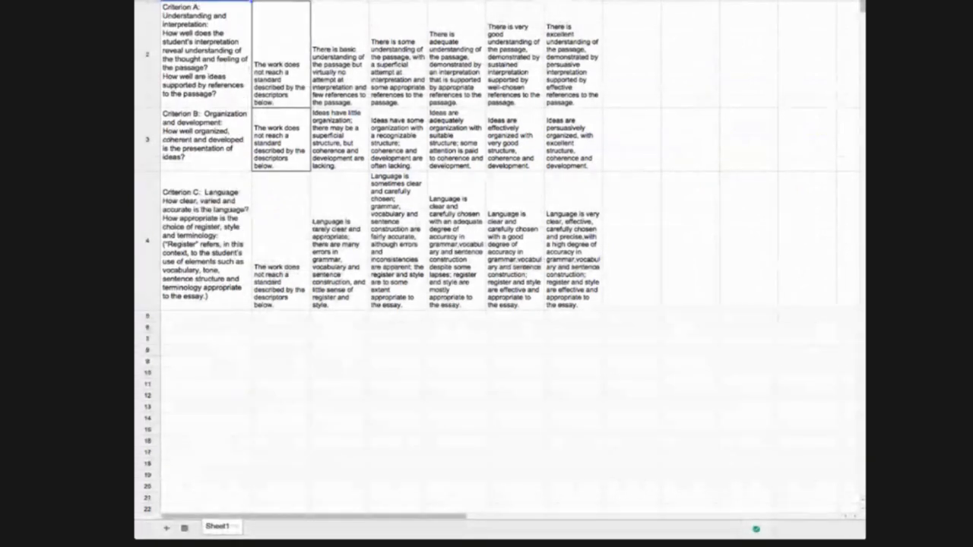
# Make a copy of the rubric named 'docto-test-rubric'
pyautogui.click(174, 0)
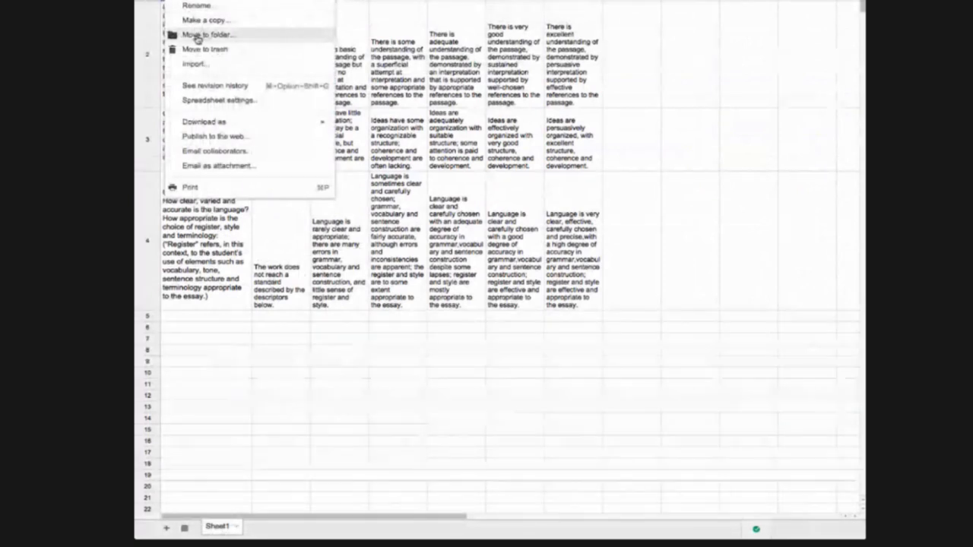
pyautogui.click(197, 20)
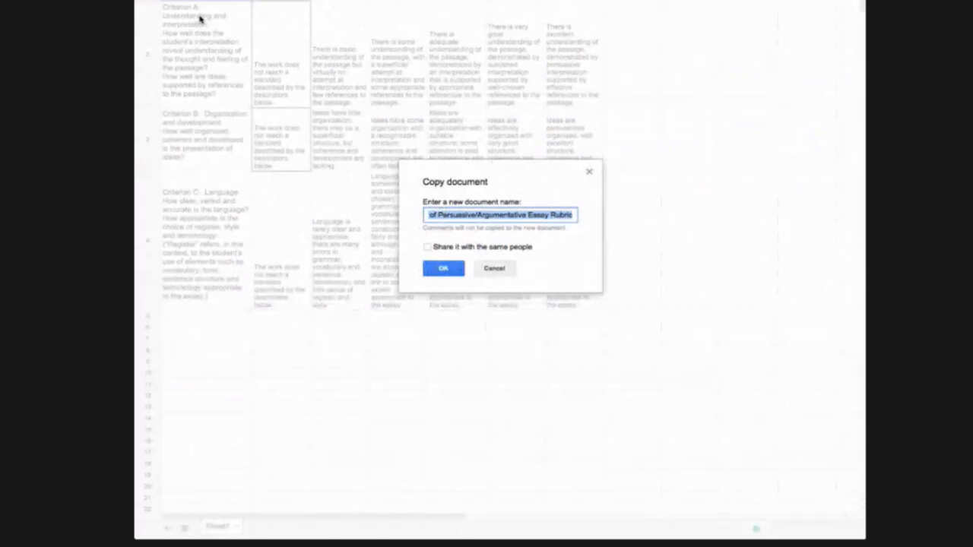
pyautogui.write('docto-')
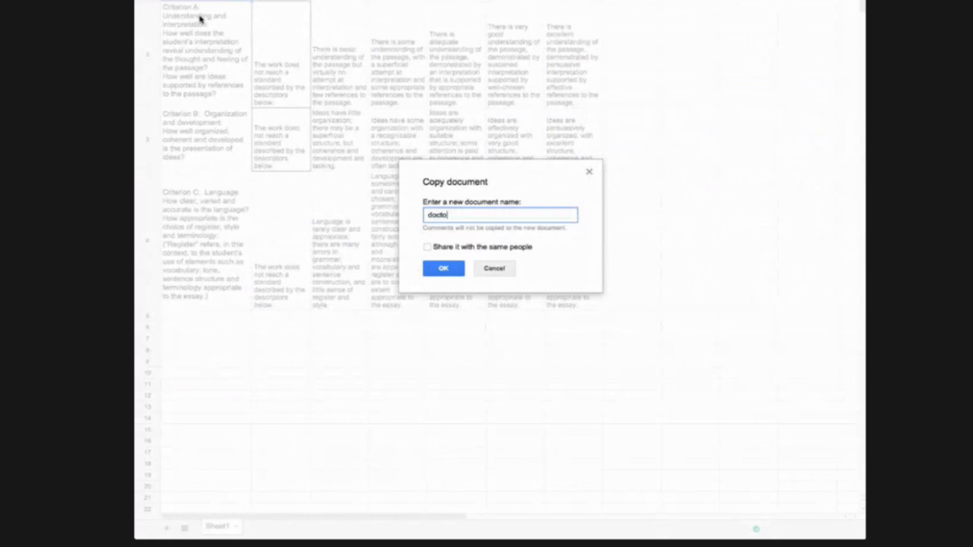
pyautogui.write('test-rubric')
pyautogui.click(444, 269)
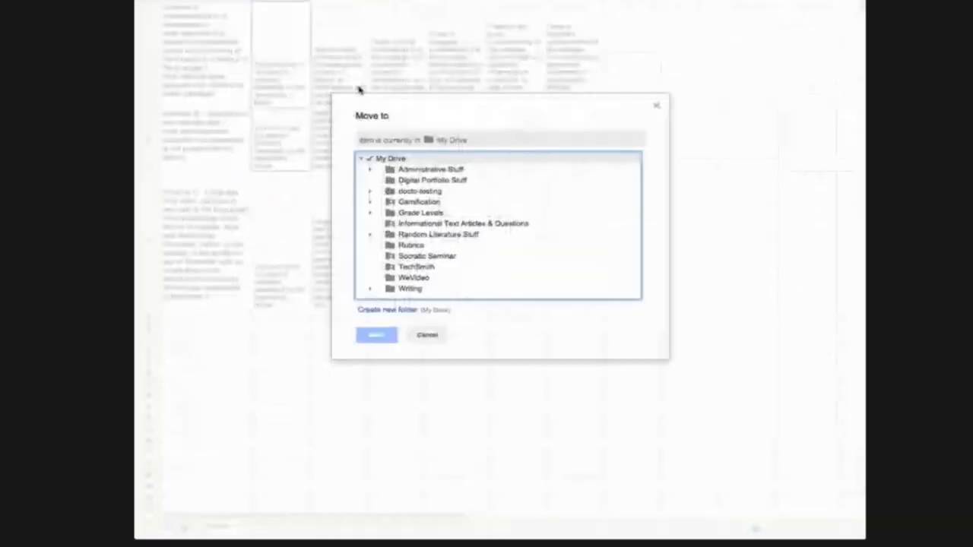
# Move the rubric copy into docto-testing › Teacher - docto-testing
pyautogui.click(423, 191)
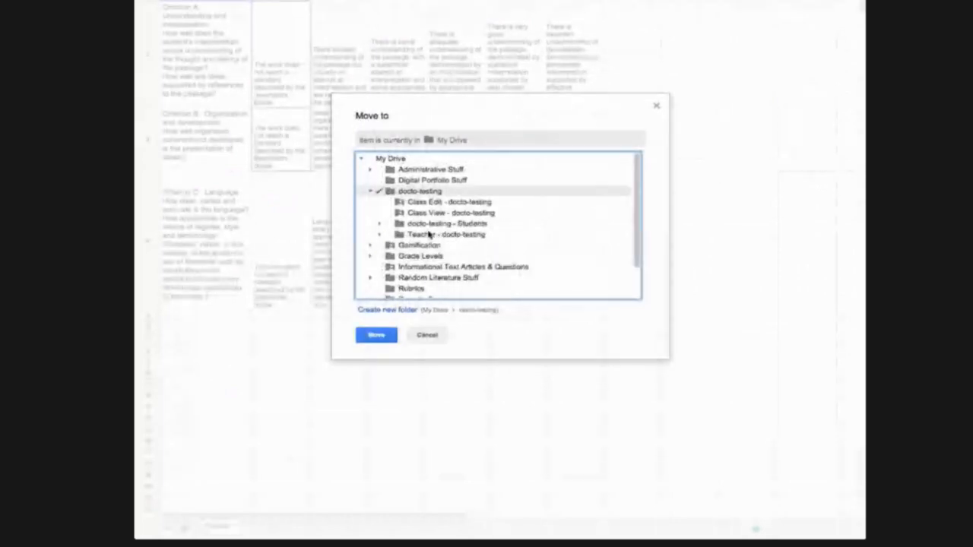
pyautogui.click(428, 235)
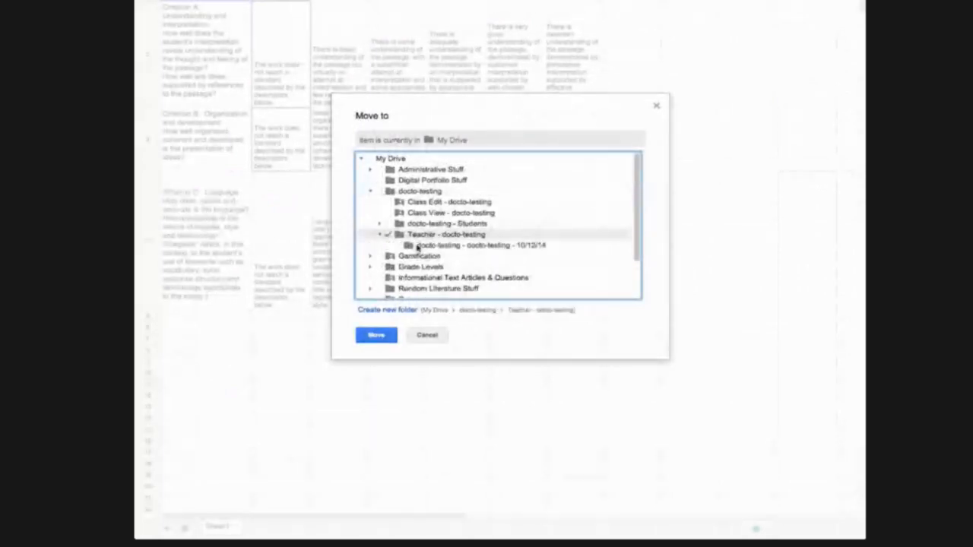
pyautogui.click(376, 336)
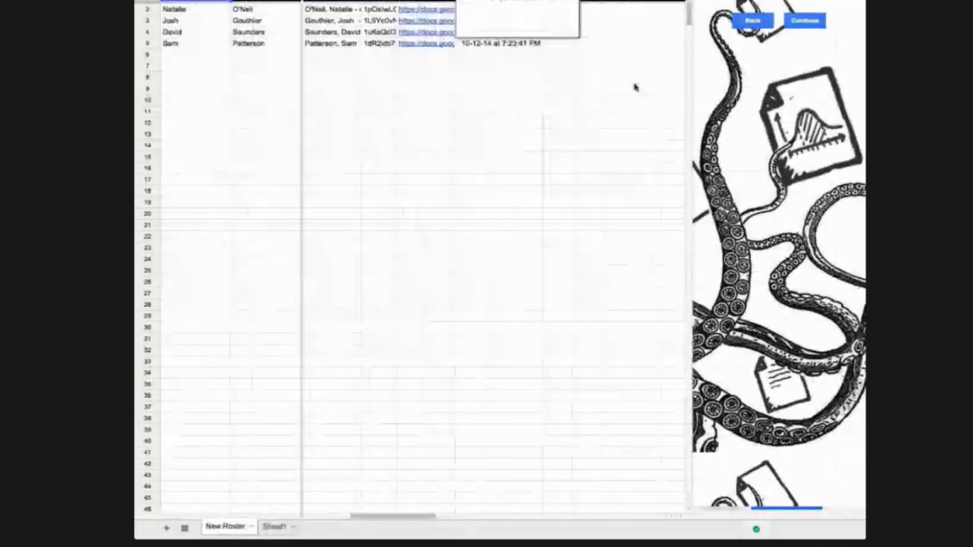
# Continue the Doctopus setup through to the Attach Goobric dialog
pyautogui.click(806, 22)
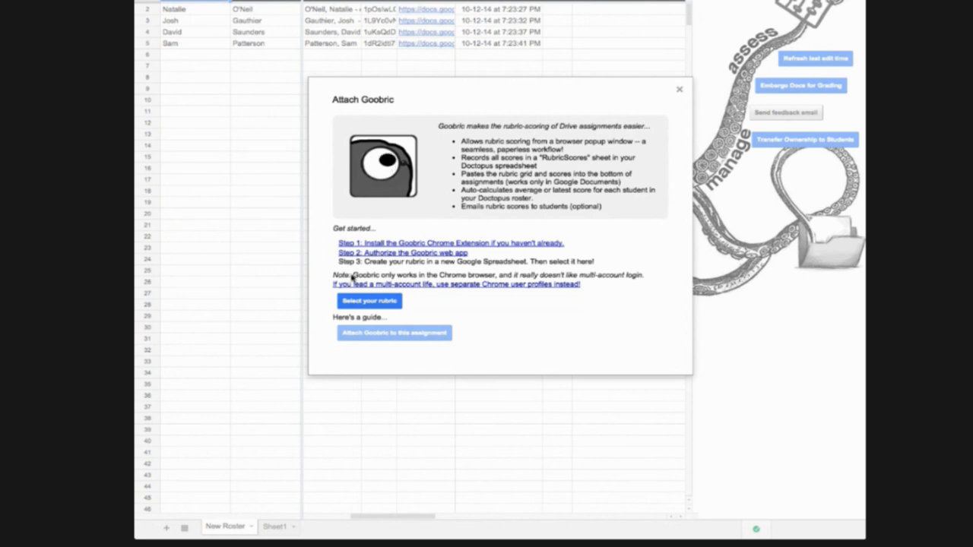
# Follow 'Step 1: Install the Goobric Chrome Extension' to Goobric's Web Store page
pyautogui.click(381, 243)
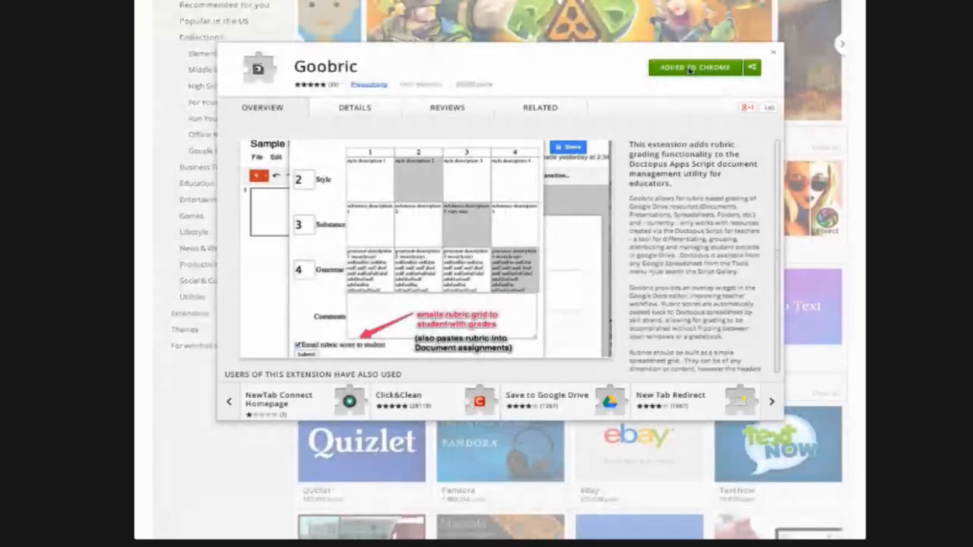
# Close the Goobric extension details, since it is already added to Chrome
pyautogui.click(774, 52)
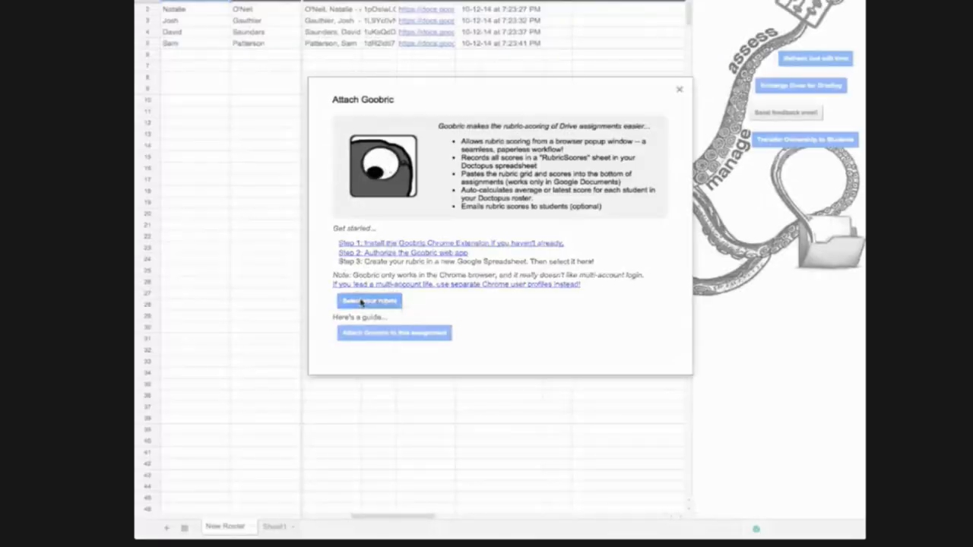
# Pick docto-test-rubric as Goobric's rubric in the Select a file picker
pyautogui.click(363, 301)
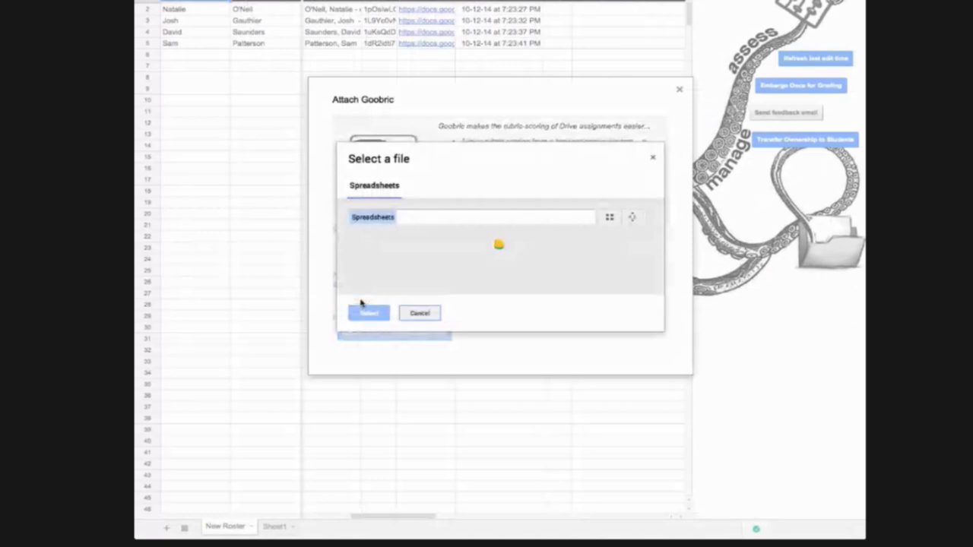
pyautogui.doubleClick(375, 275)
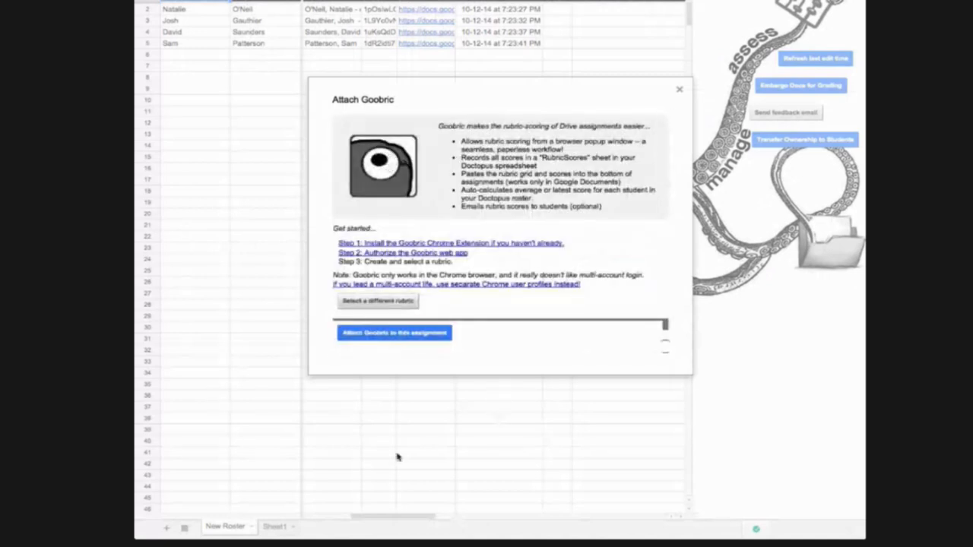
# Attach Goobric, adding a rubricScores sheet and Grade and Written Feedback columns
pyautogui.click(370, 335)
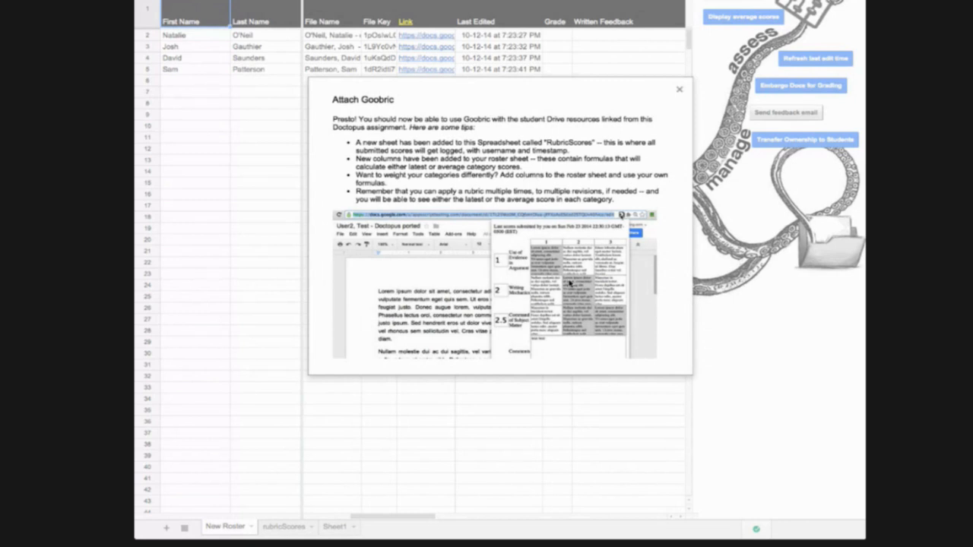
# Close the Attach Goobric dialog and follow the row 3 Link cell to the student's document
pyautogui.scroll(-2, 570, 283)
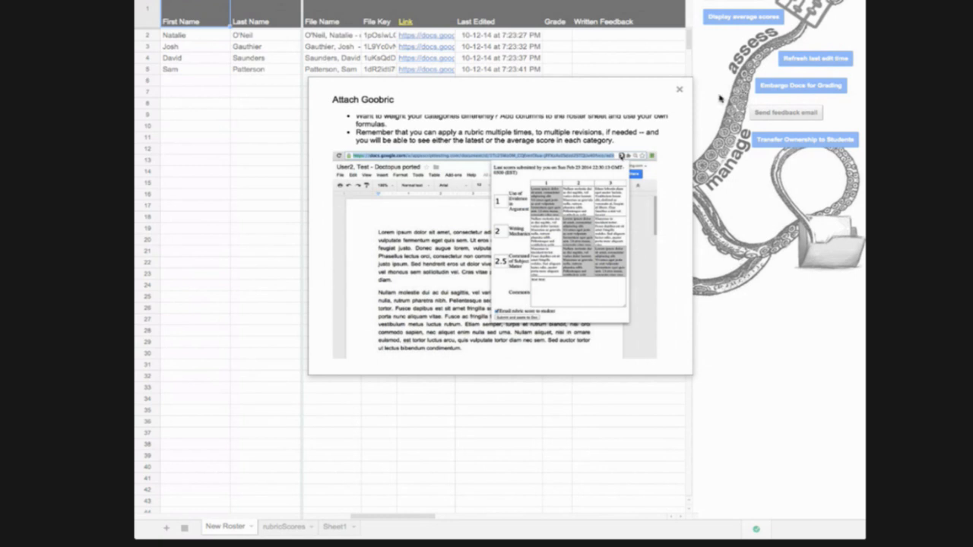
pyautogui.click(680, 92)
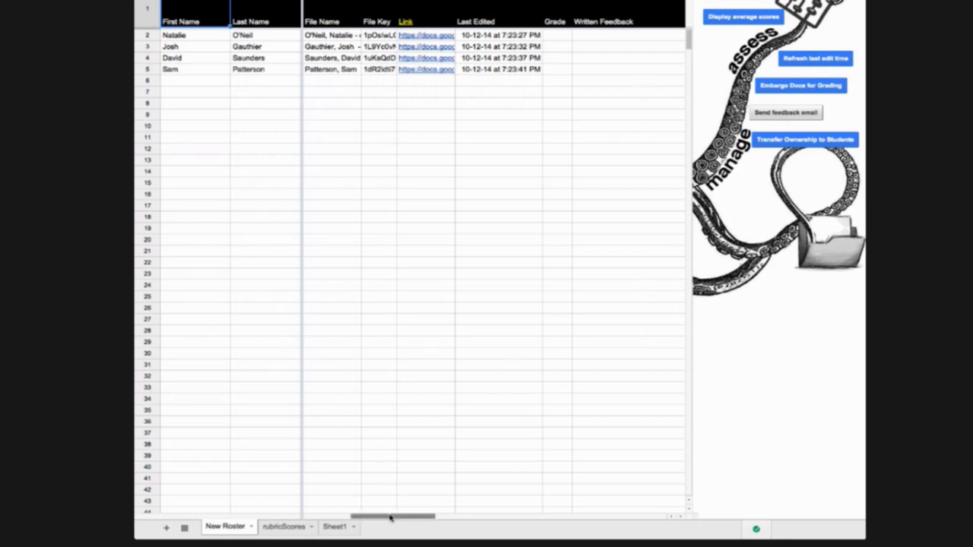
pyautogui.moveTo(392, 517); pyautogui.dragTo(409, 516)
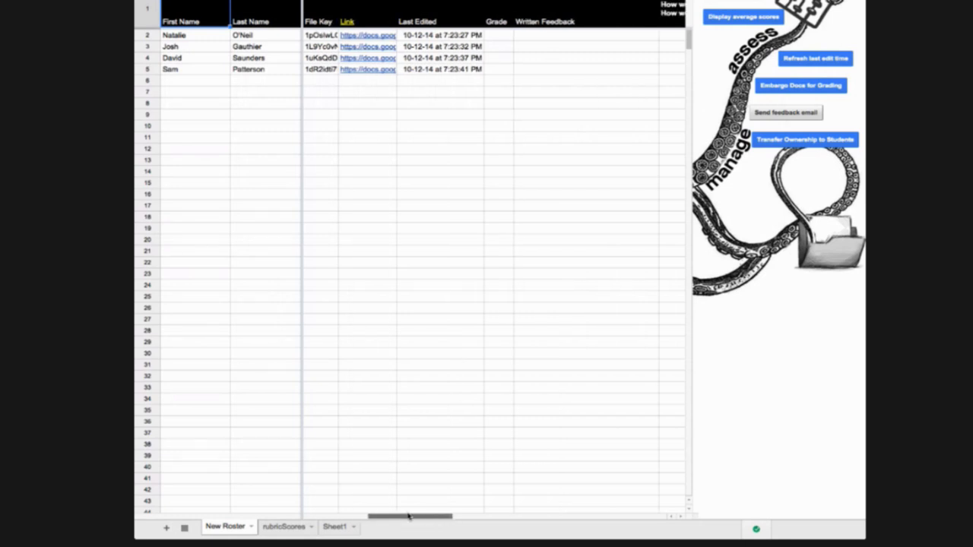
pyautogui.click(361, 47)
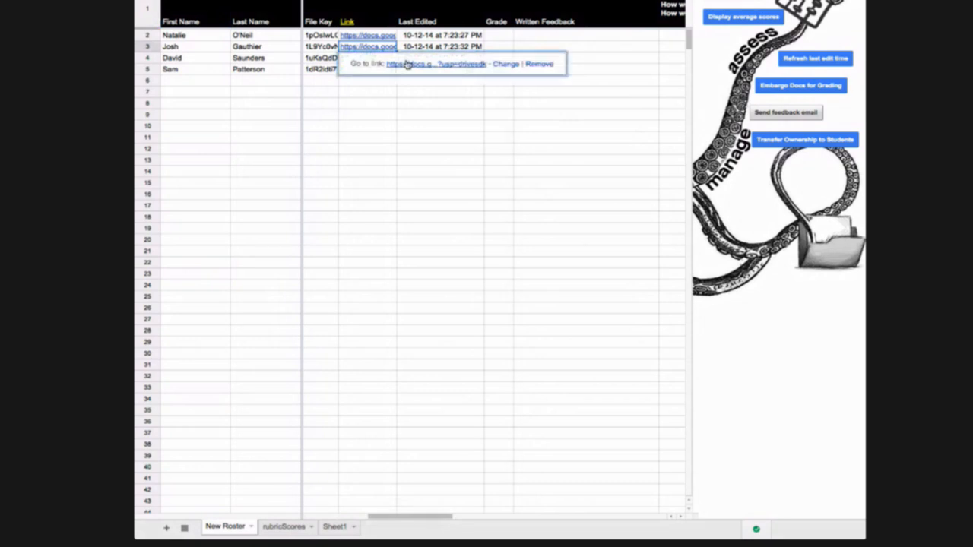
pyautogui.click(406, 65)
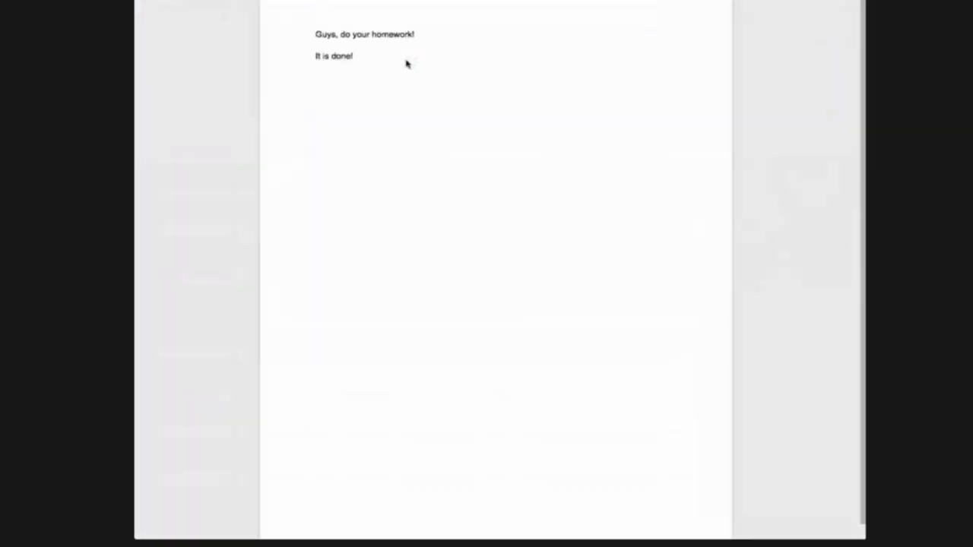
# In the student's document, place the cursor on the empty line below 'It is done!'
pyautogui.click(314, 57)
pyautogui.hotkey('shift', 'alt', 'Right')
pyautogui.click(401, 87)
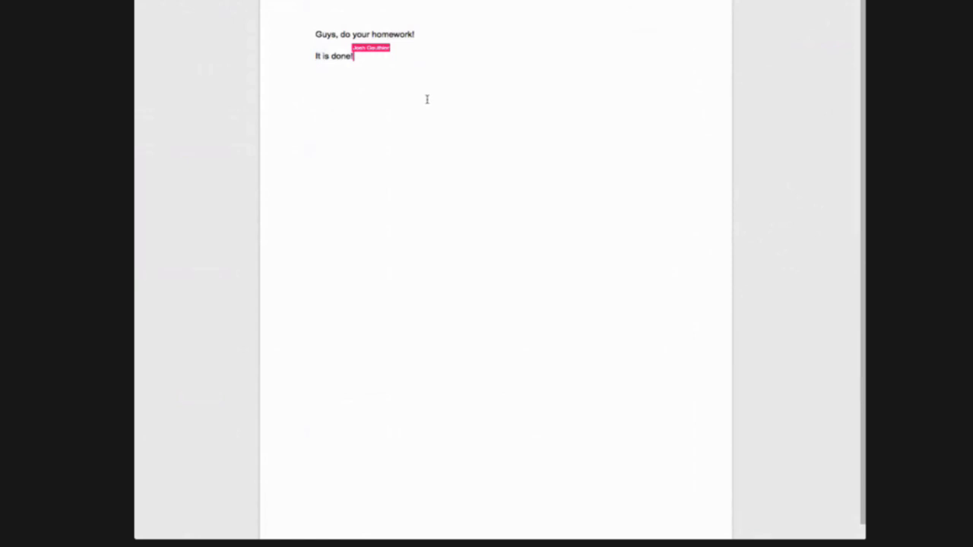